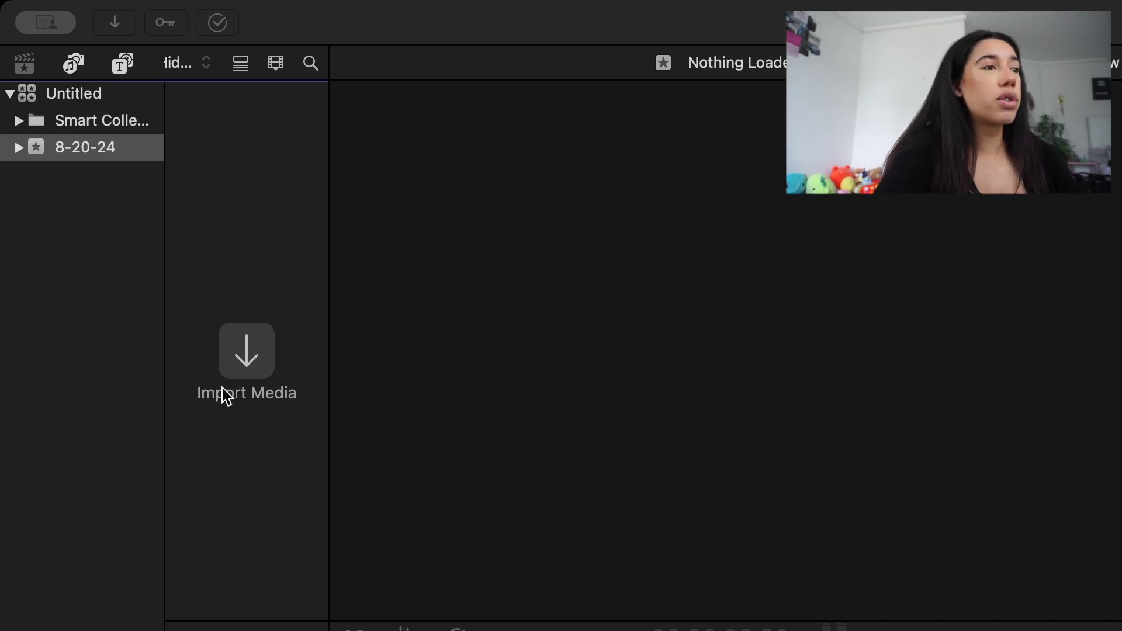
Import the footage into the 8-20-24 event and create a 1080p HD, 23.98p project called Untitled Project.
{"action": "left_click", "coordinate": [263, 366]}
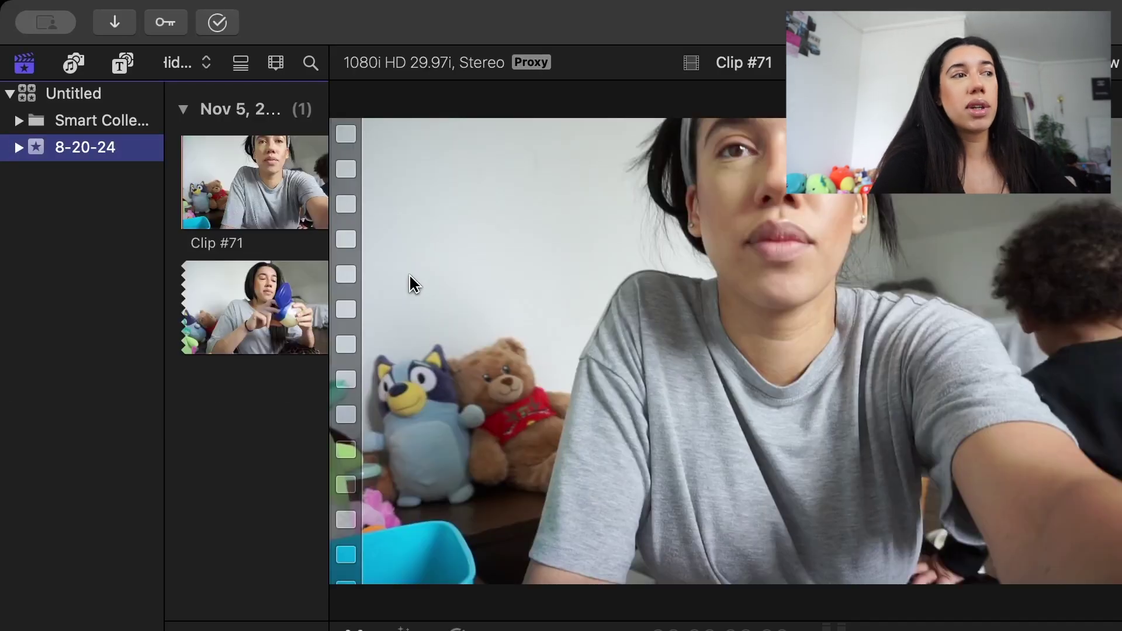
{"action": "left_click", "coordinate": [246, 225]}
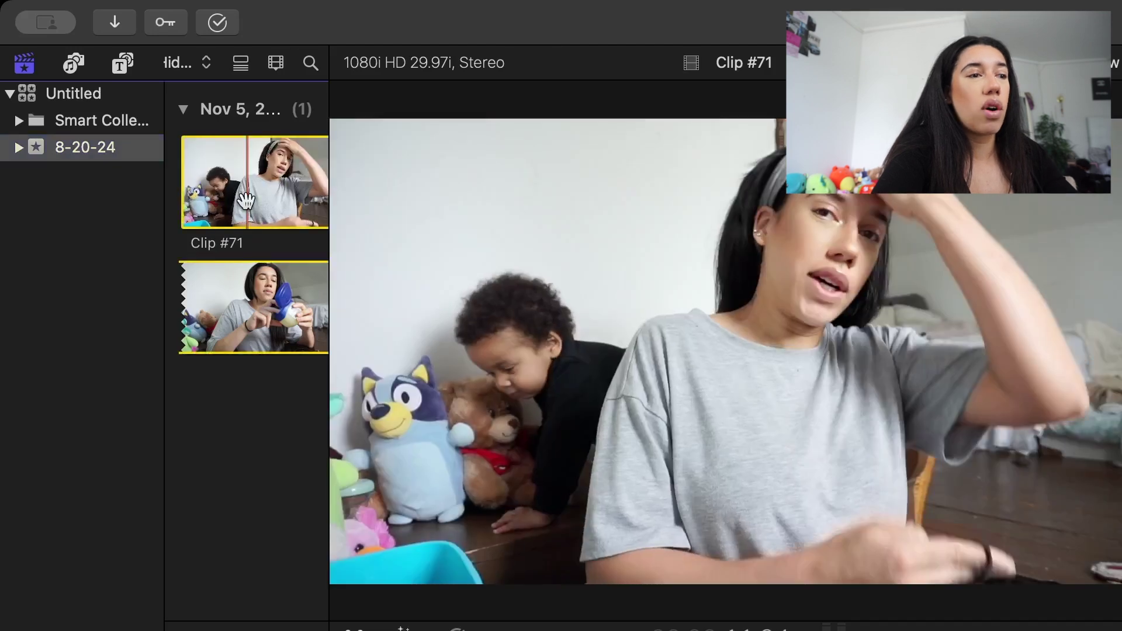
{"action": "key", "text": "super+n"}
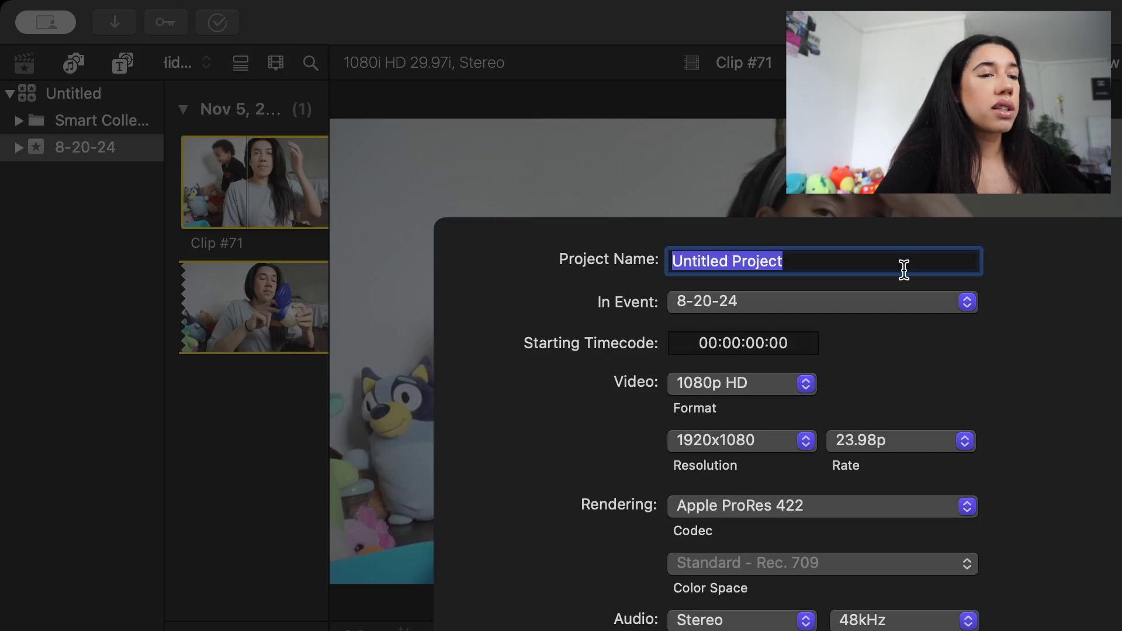
{"action": "key", "text": "Return"}
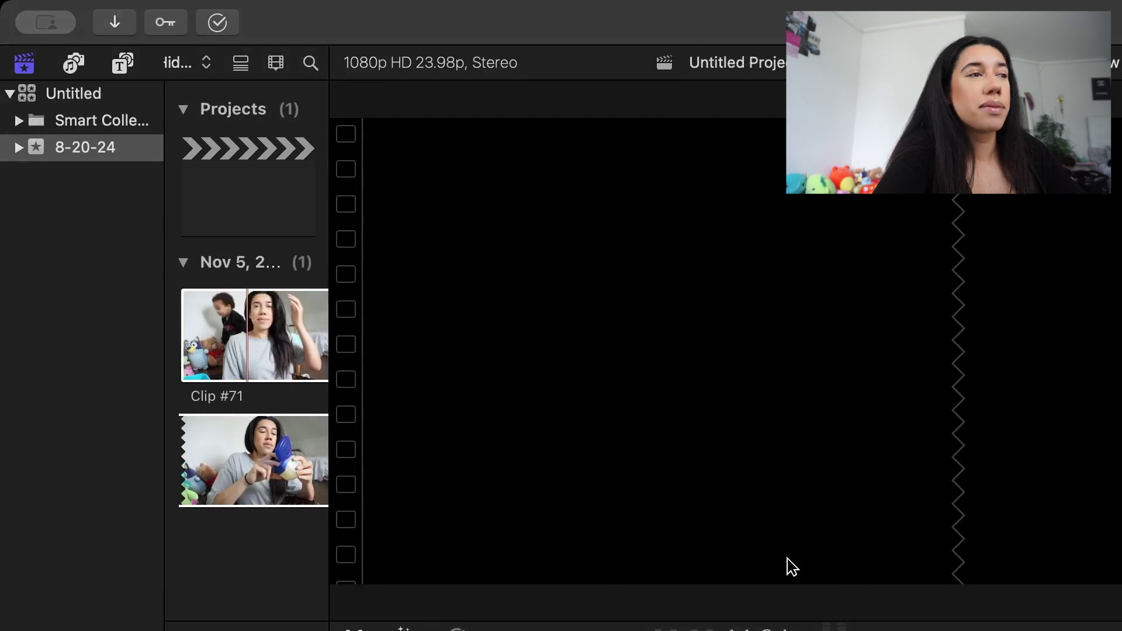
Append Clip #71 from the event to the new project's timeline.
{"action": "left_click", "coordinate": [255, 343]}
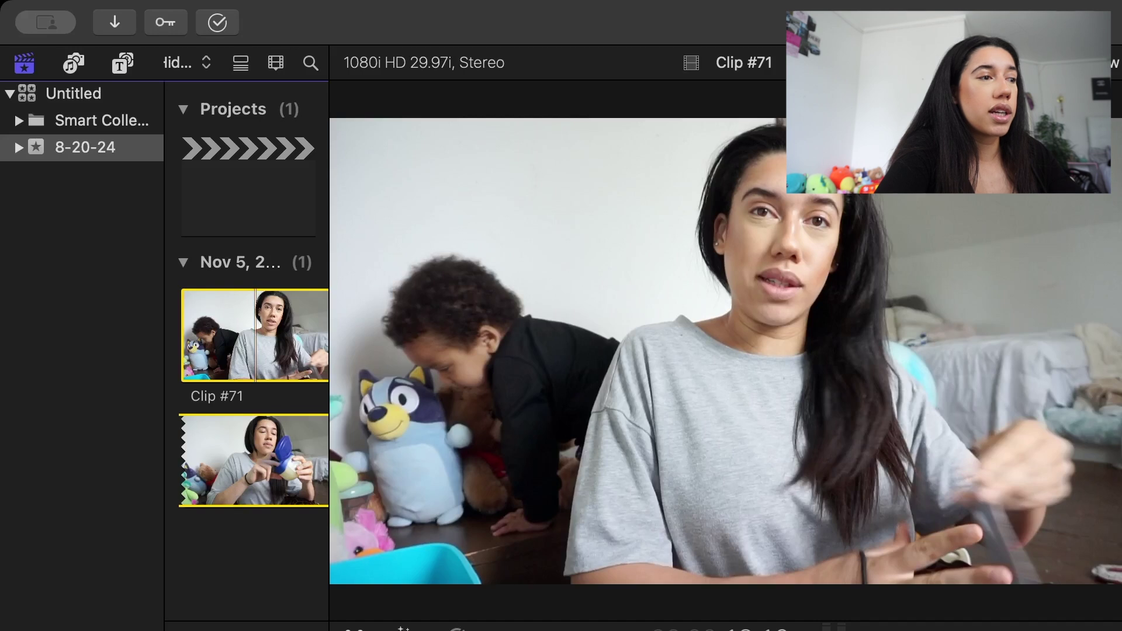
{"action": "key", "text": "e"}
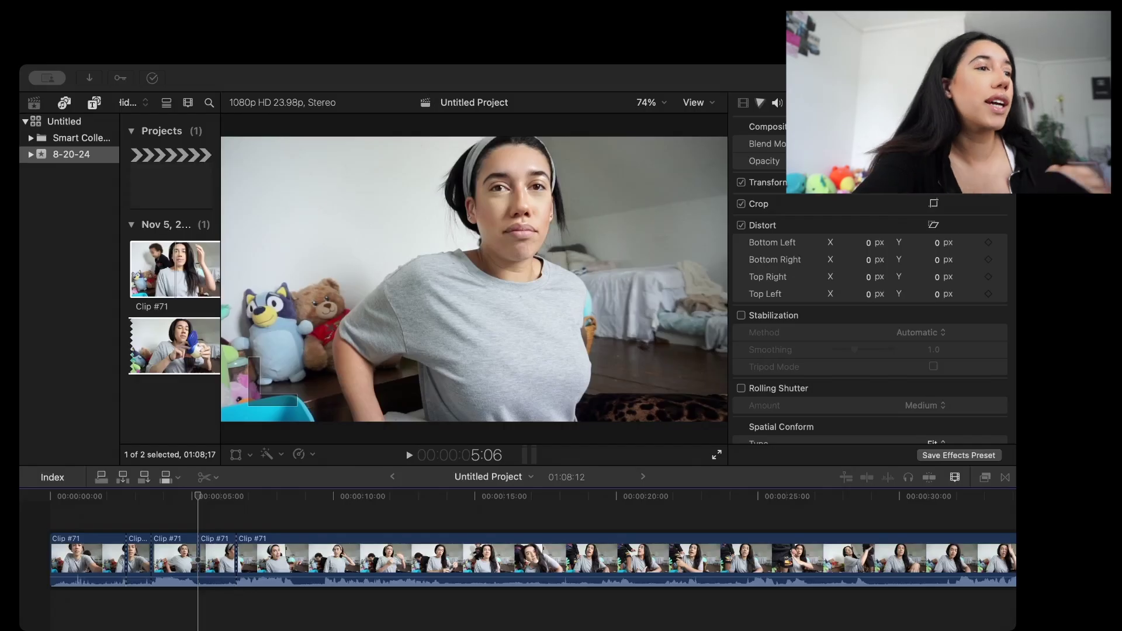
{"action": "left_click", "coordinate": [297, 549]}
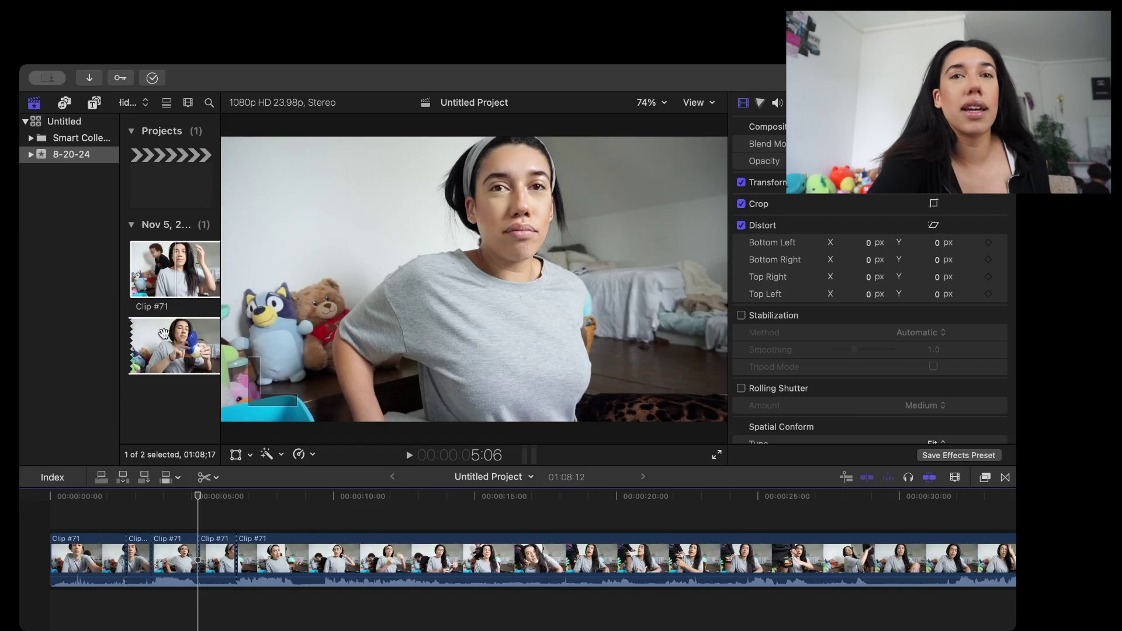
{"action": "left_click", "coordinate": [164, 334]}
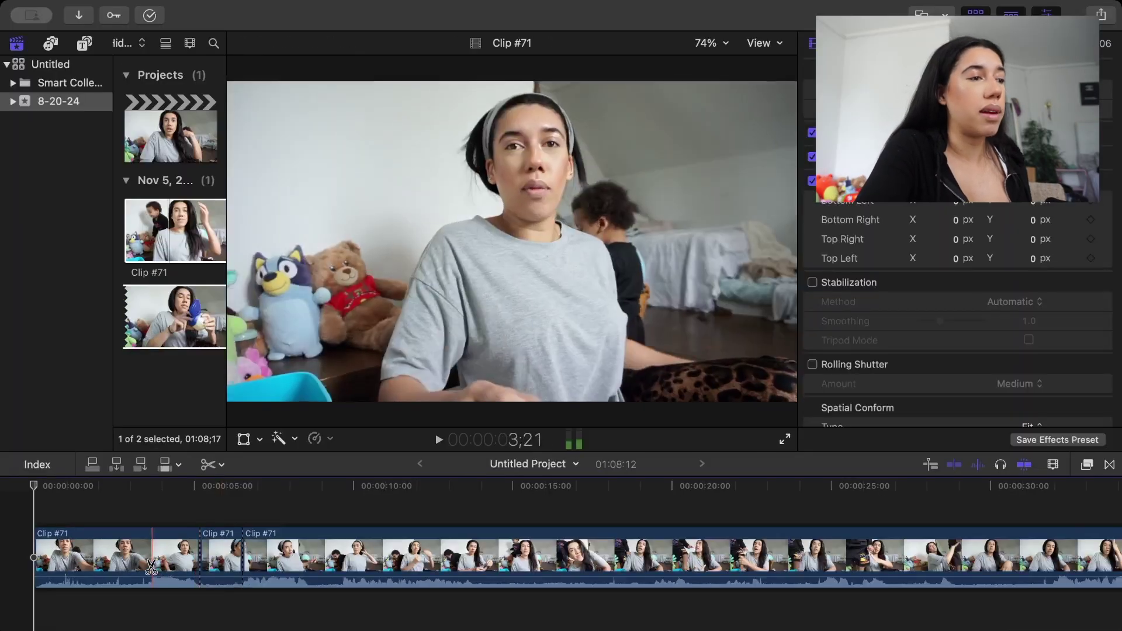
Split Clip #71 with the Blade tool at several points between about 3 and 14 seconds.
{"action": "left_click", "coordinate": [152, 566]}
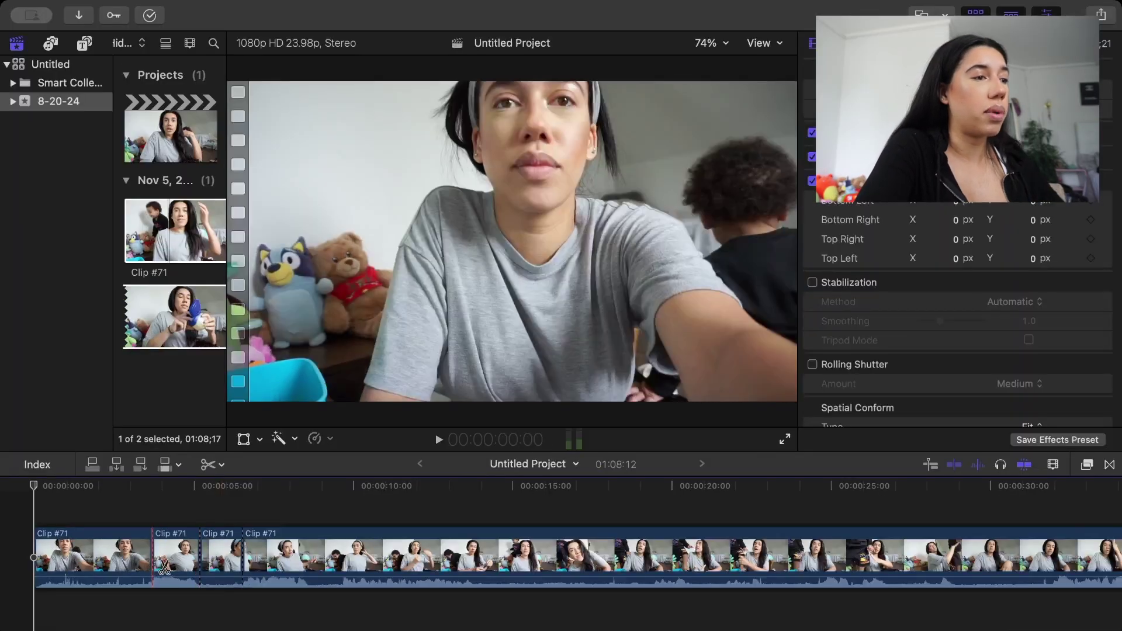
{"action": "left_click", "coordinate": [344, 566]}
{"action": "left_click", "coordinate": [310, 566]}
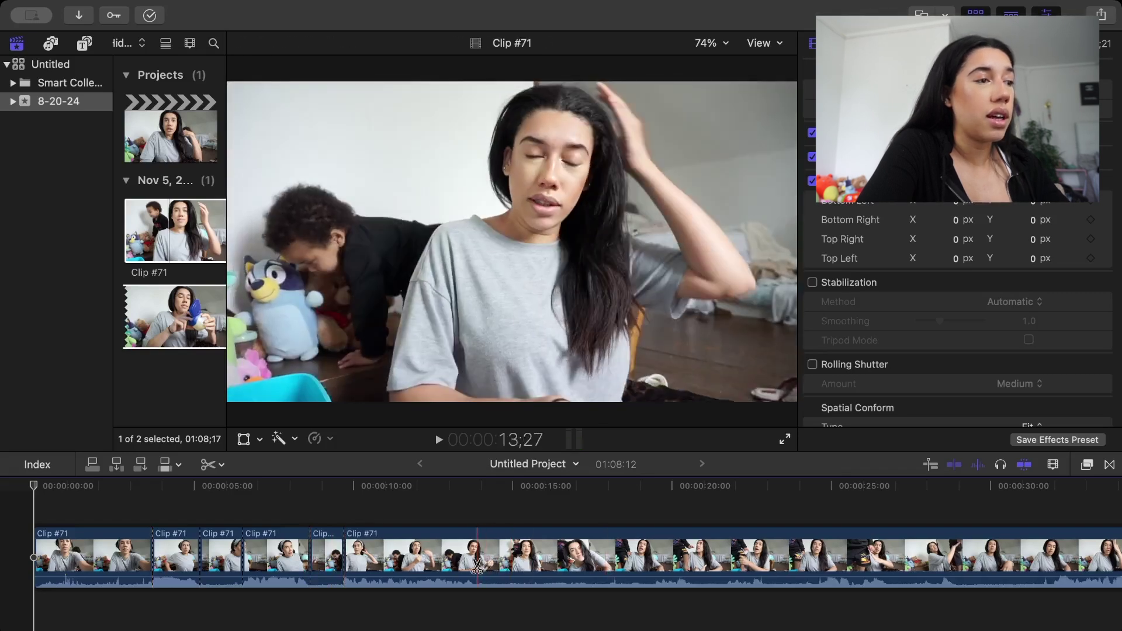
{"action": "left_click", "coordinate": [473, 566]}
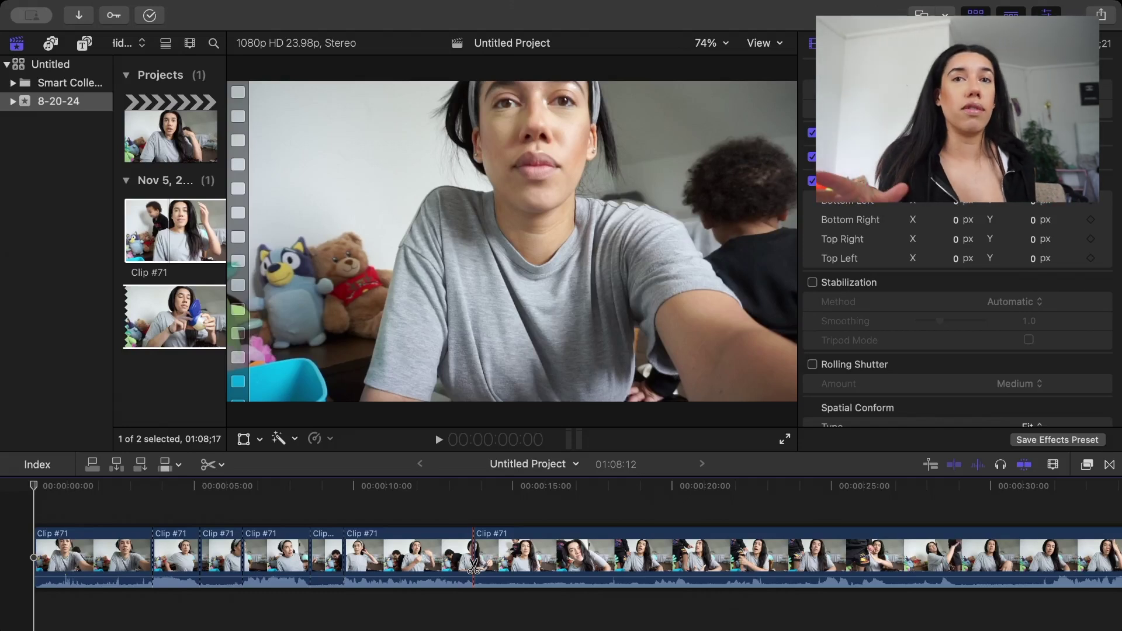
Play through the opening cuts, split the footage at 4:21 and delete the short piece that follows.
{"action": "key", "text": "space"}
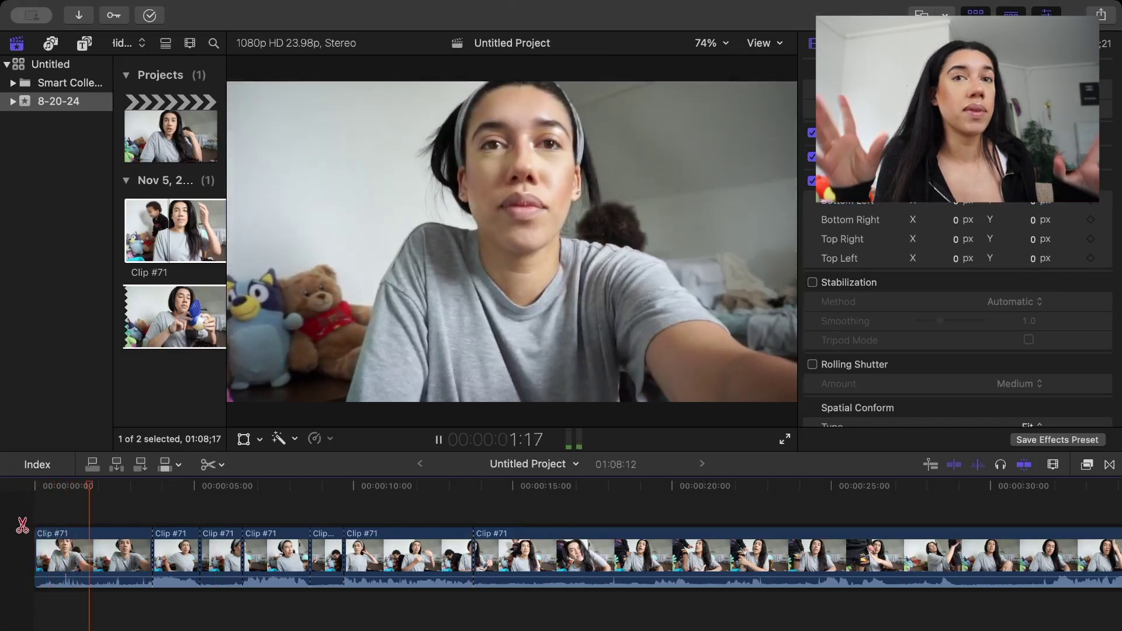
{"action": "key", "text": "space"}
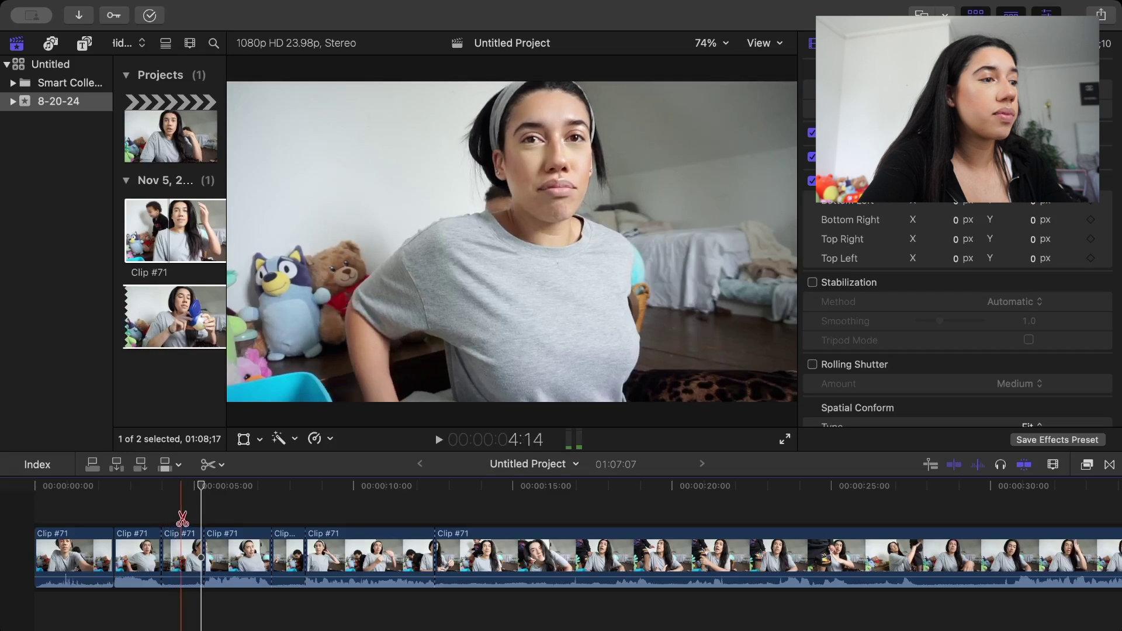
{"action": "left_click", "coordinate": [190, 519]}
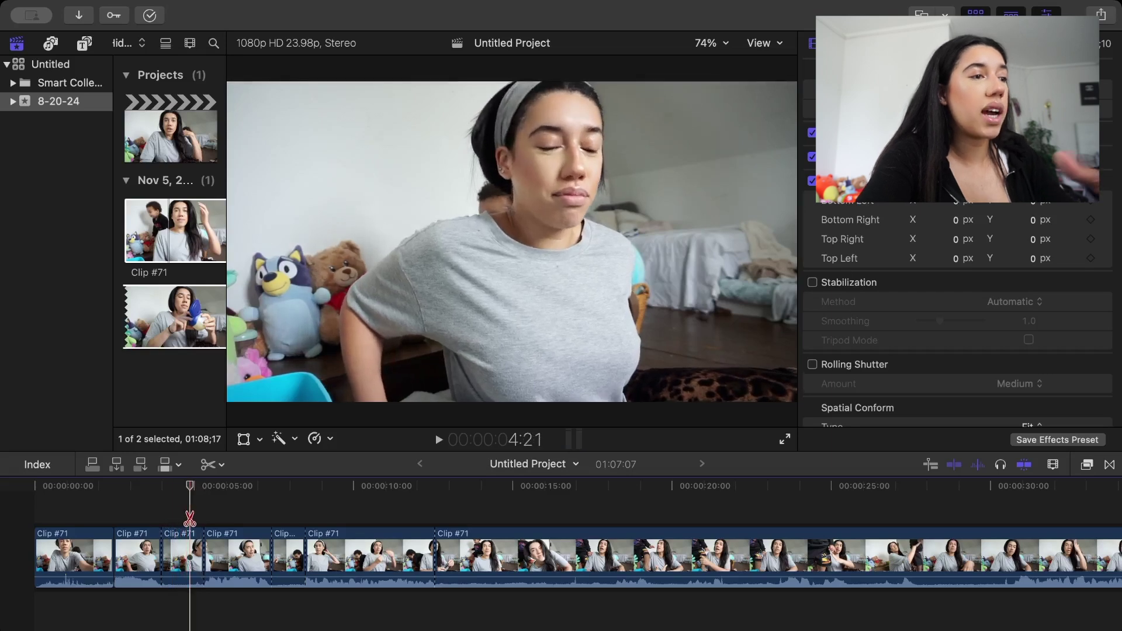
{"action": "scroll", "coordinate": [190, 520], "scroll_direction": "up", "scroll_amount": 5}
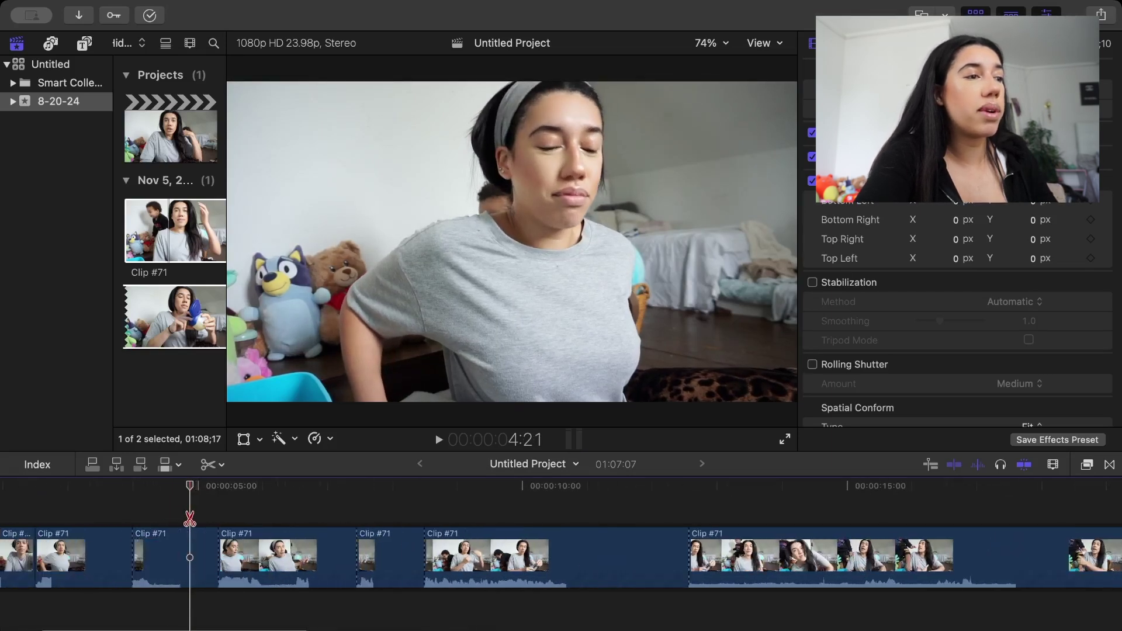
{"action": "left_click", "coordinate": [189, 559]}
{"action": "key", "text": "a"}
{"action": "left_click", "coordinate": [201, 561]}
{"action": "key", "text": "Delete"}
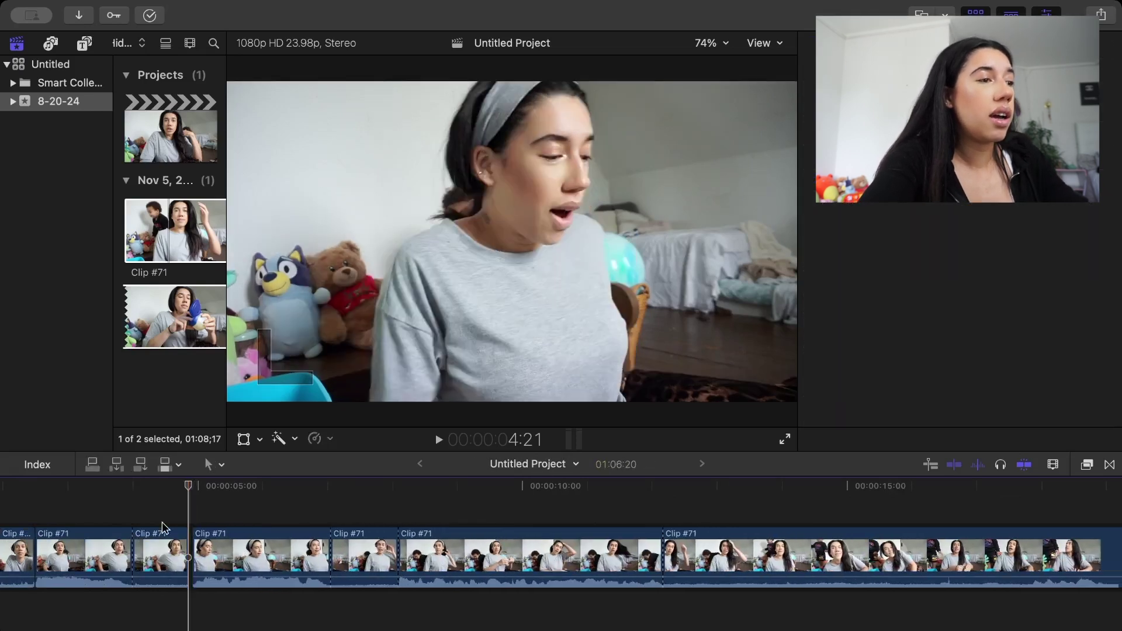
Play the edit on from the opening and blade the footage at six points between about 12 and 20 seconds.
{"action": "left_click", "coordinate": [123, 519]}
{"action": "key", "text": "b"}
{"action": "key", "text": "space"}
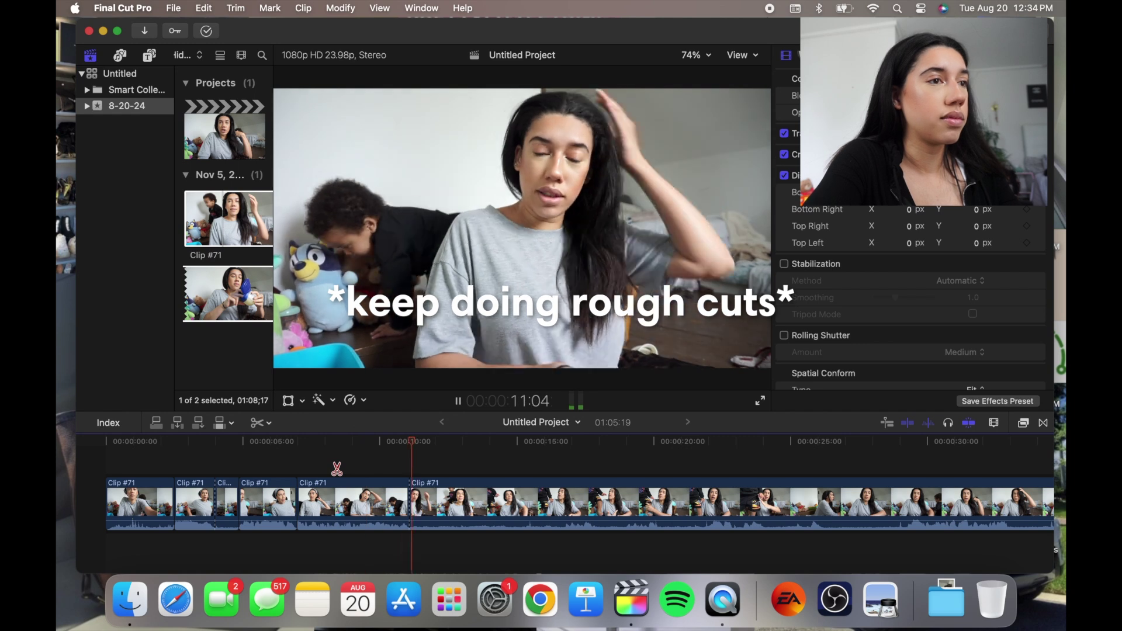
{"action": "left_click", "coordinate": [448, 496]}
{"action": "left_click", "coordinate": [495, 497]}
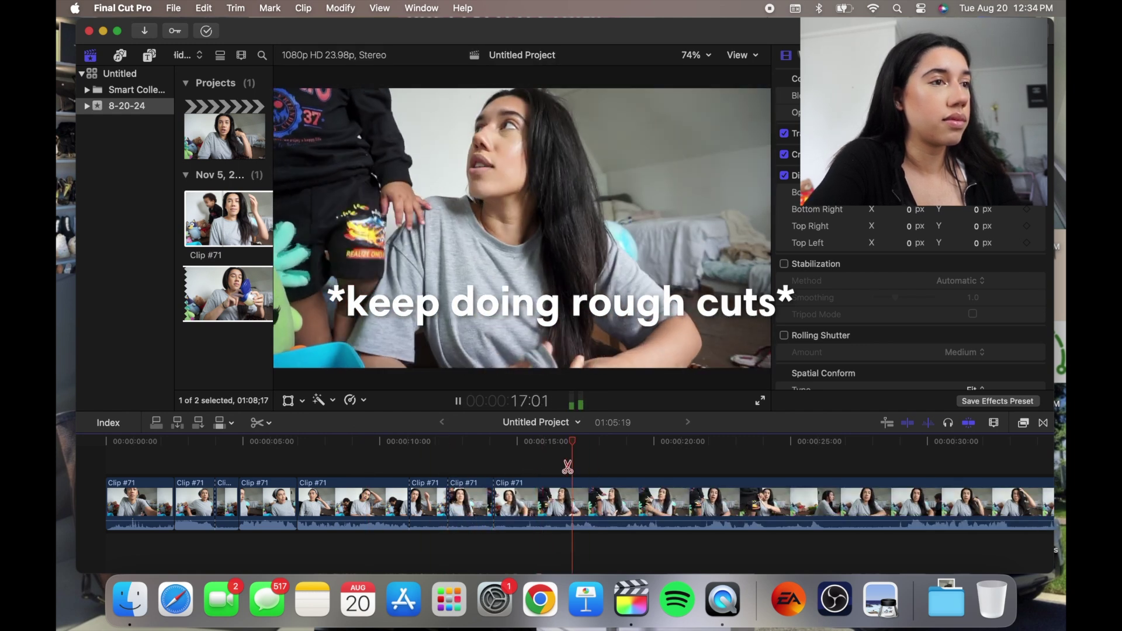
{"action": "left_click", "coordinate": [563, 497]}
{"action": "left_click", "coordinate": [596, 497]}
{"action": "left_click", "coordinate": [624, 497]}
{"action": "left_click", "coordinate": [660, 496]}
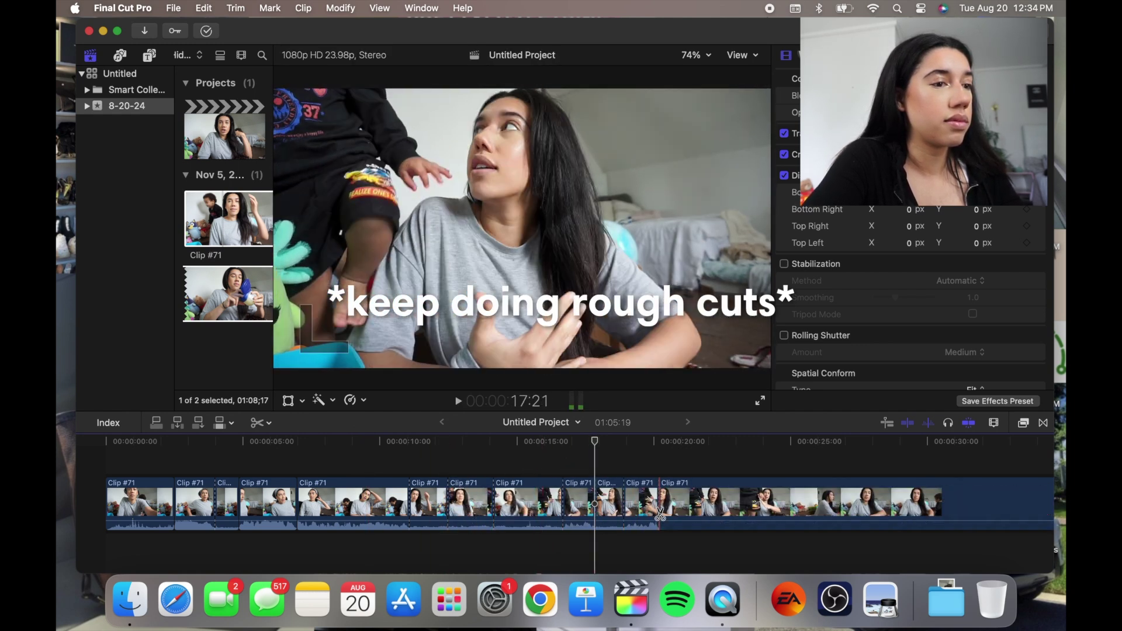
Split the footage at four more points between about 24 and 33 seconds while playing through it.
{"action": "key", "text": "space"}
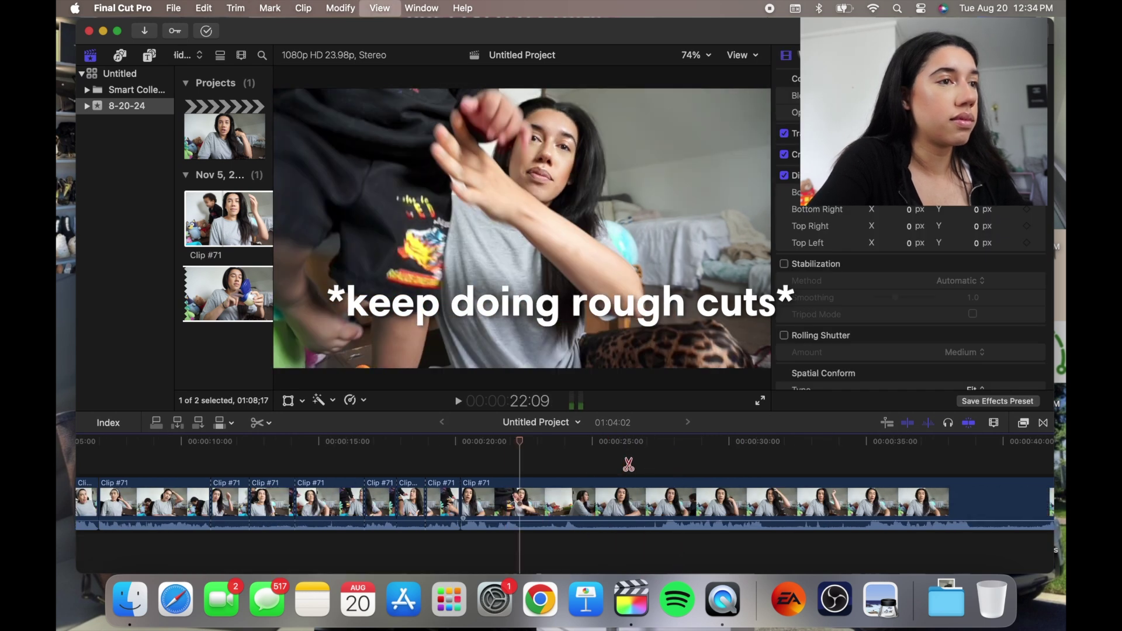
{"action": "left_click", "coordinate": [582, 500]}
{"action": "left_click", "coordinate": [790, 502]}
{"action": "left_click", "coordinate": [684, 500]}
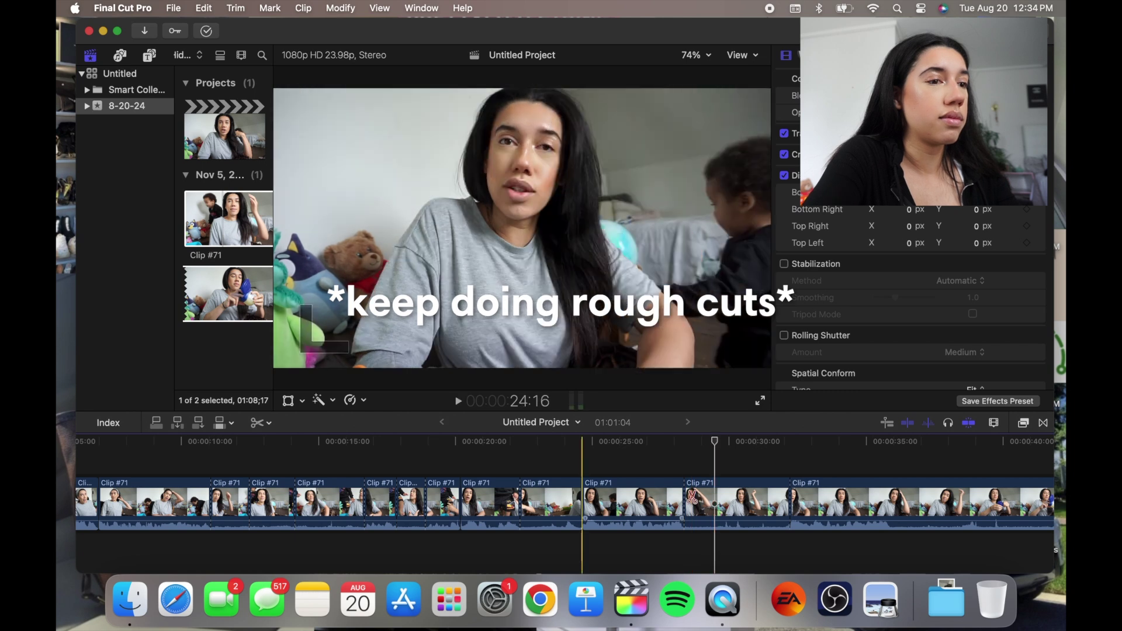
{"action": "left_click", "coordinate": [714, 497]}
Trim the clip's end to the playhead and split the following footage at about 34 seconds.
{"action": "key", "text": "space"}
Play the section after 30 seconds and split the clip at 31:03.
{"action": "key", "text": "space"}
{"action": "key", "text": "alt+]"}
{"action": "scroll", "coordinate": [564, 497], "scroll_direction": "right", "scroll_amount": 4}
{"action": "left_click", "coordinate": [599, 497]}
{"action": "key", "text": "space"}
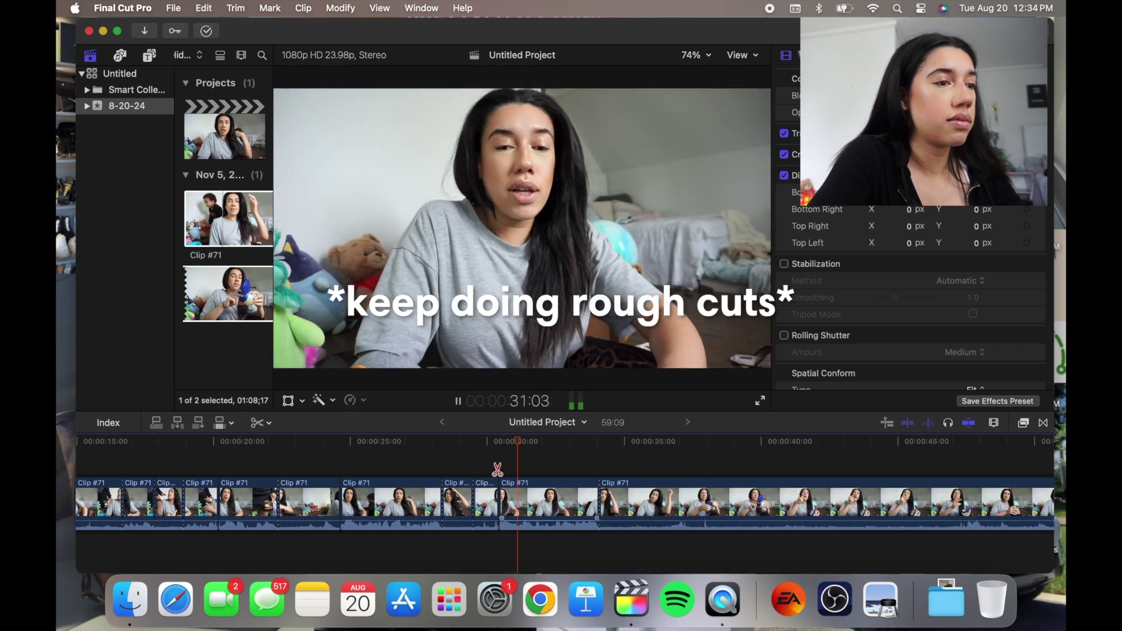
{"action": "key", "text": "space"}
{"action": "key", "text": "space"}
{"action": "key", "text": "space"}
{"action": "left_click", "coordinate": [517, 499]}
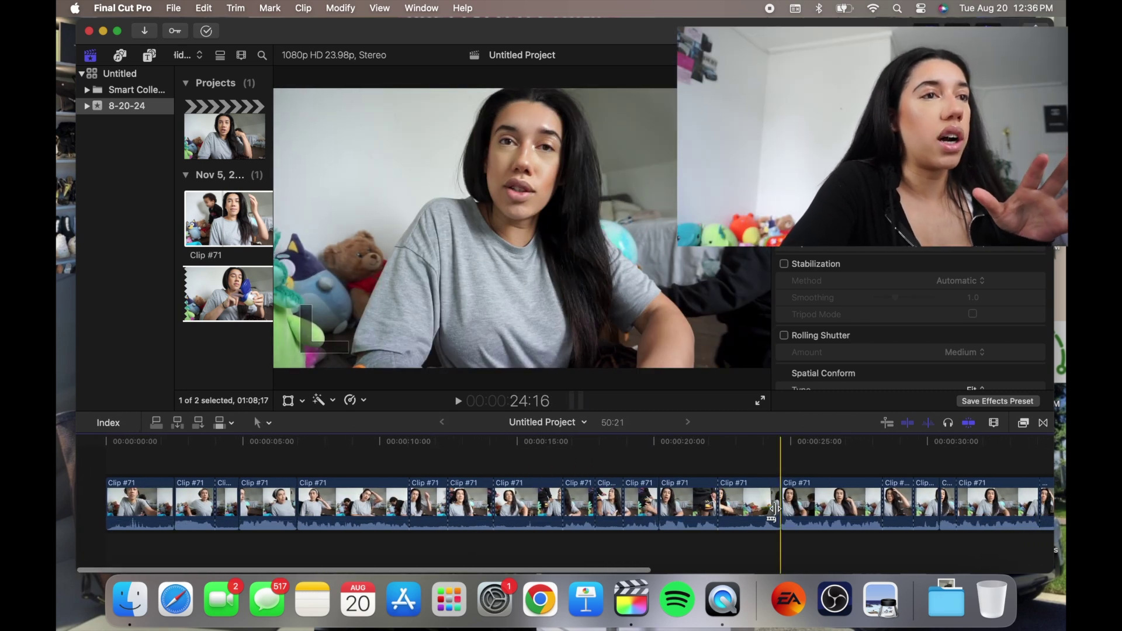
{"action": "scroll", "coordinate": [774, 511], "scroll_direction": "down", "scroll_amount": 1}
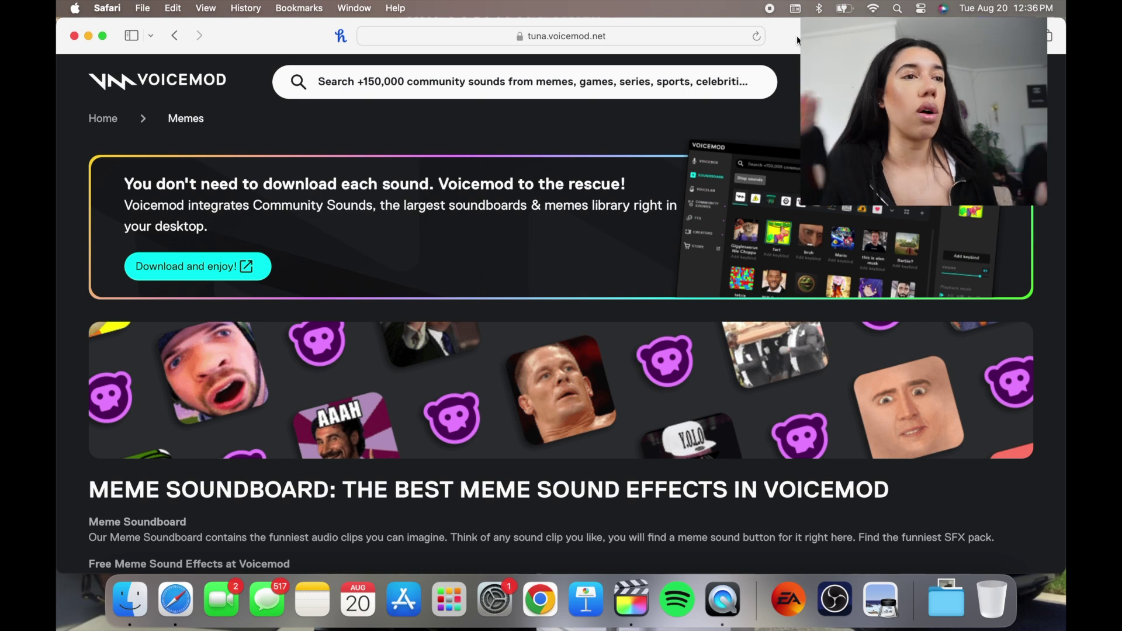
In Safari, search the Voicemod community sounds for "vine boom".
{"action": "left_click", "coordinate": [574, 81]}
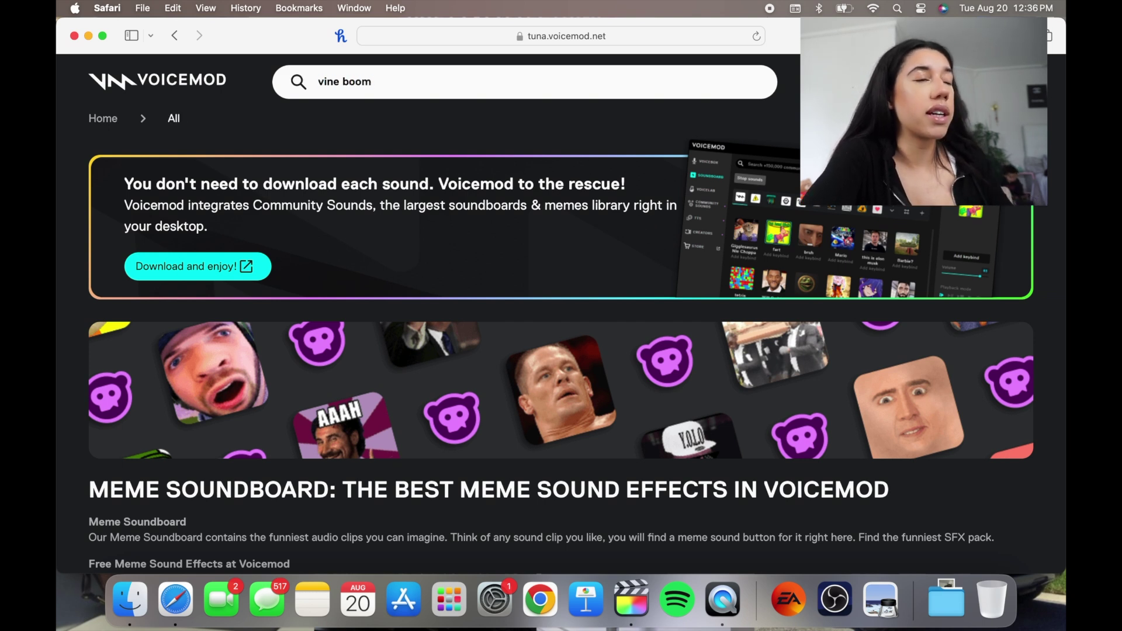
{"action": "type", "text": "vine boom"}
{"action": "key", "text": "Return"}
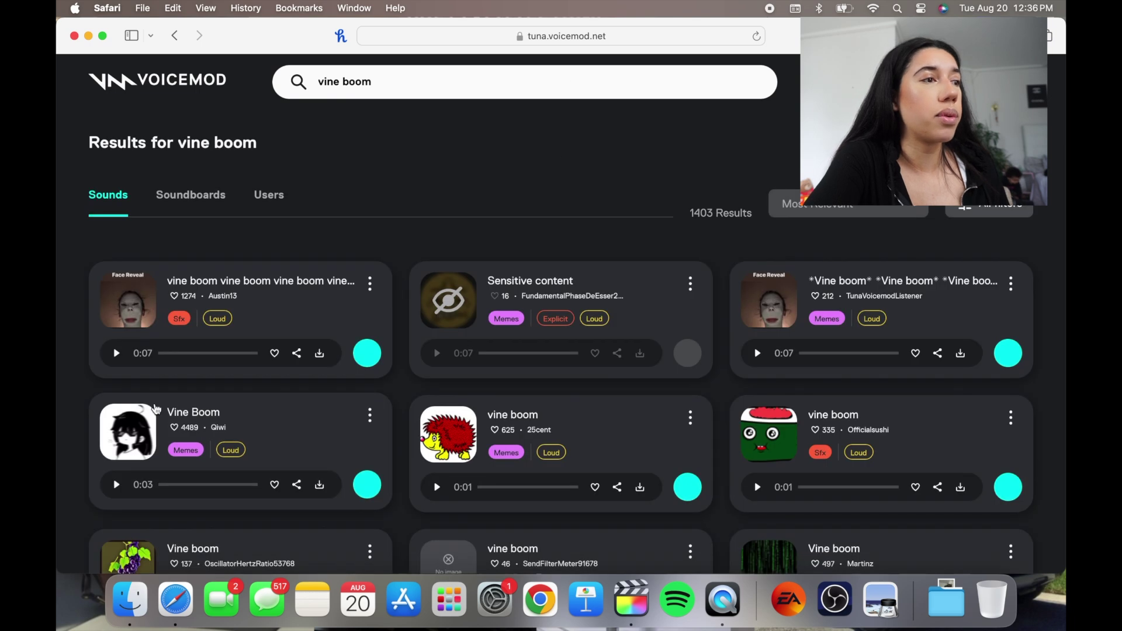
Preview the first seven-second vine boom sound and the three-second Vine Boom sound in the results.
{"action": "left_click", "coordinate": [116, 349]}
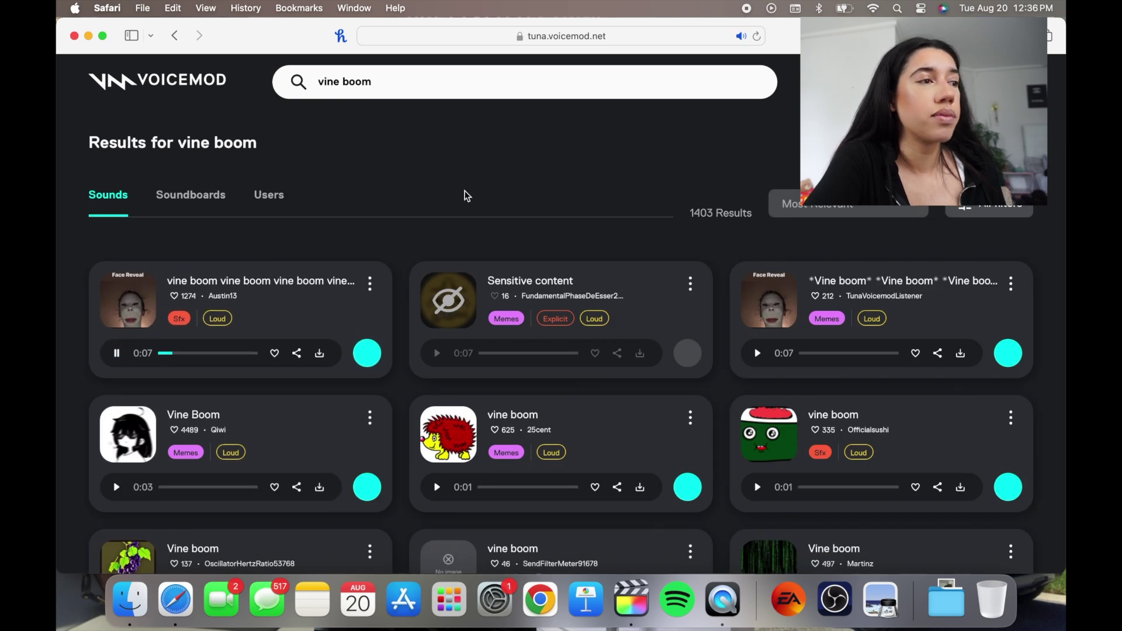
{"action": "left_click", "coordinate": [116, 350]}
{"action": "left_click", "coordinate": [116, 487]}
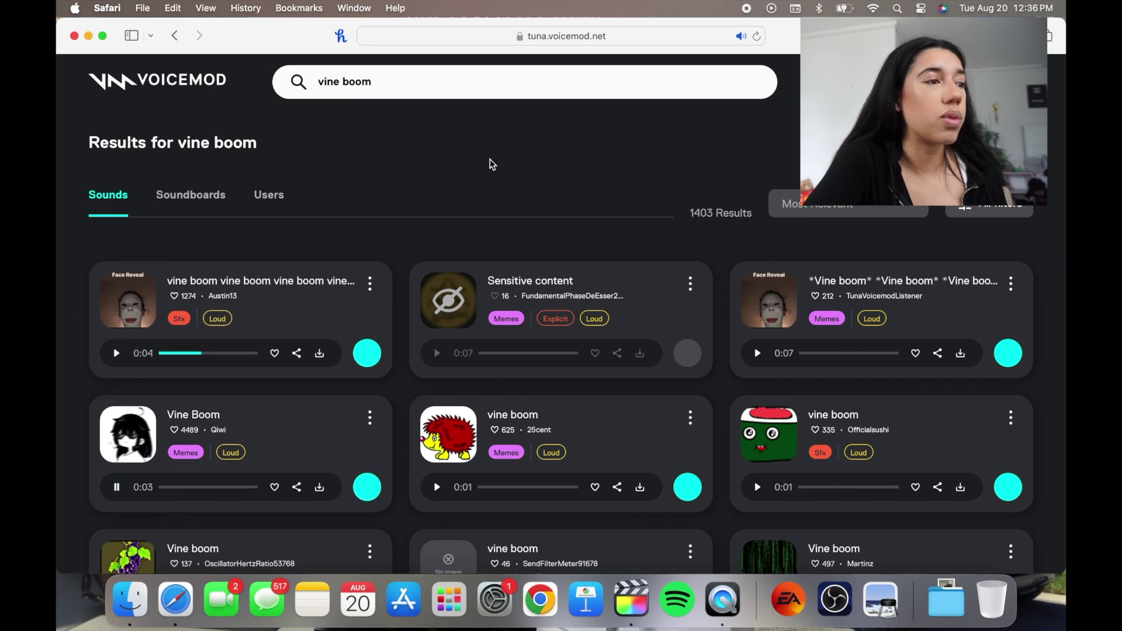
{"action": "left_click", "coordinate": [118, 486]}
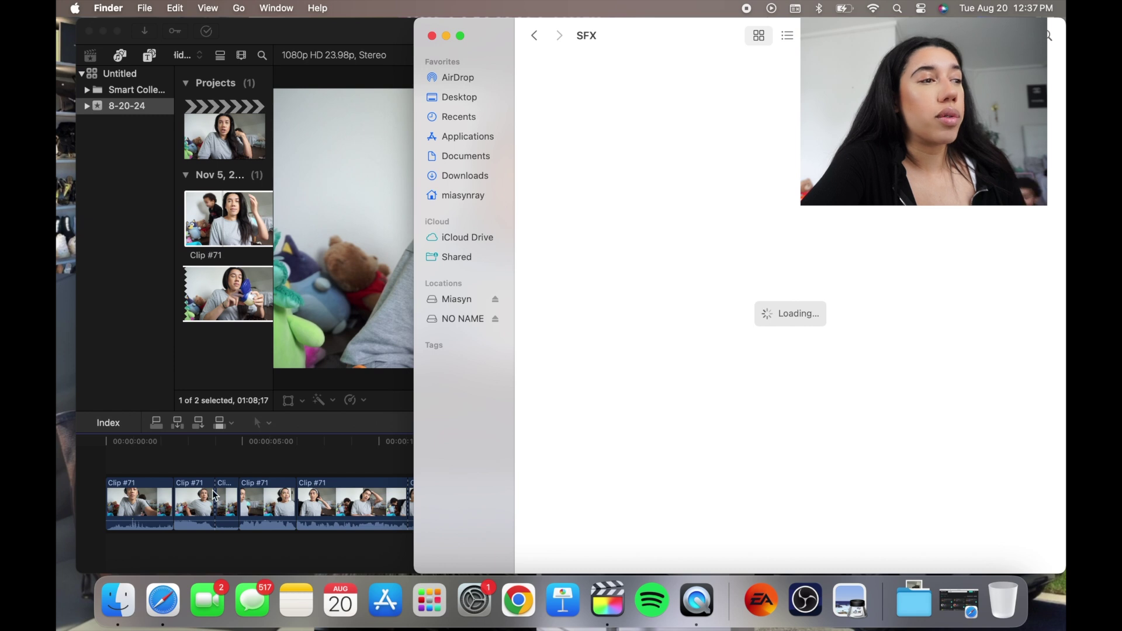
Switch back to Final Cut Pro and play the timeline from the start to the short clip at 4 seconds.
{"action": "left_click", "coordinate": [376, 390]}
{"action": "left_click", "coordinate": [104, 467]}
{"action": "key", "text": "b"}
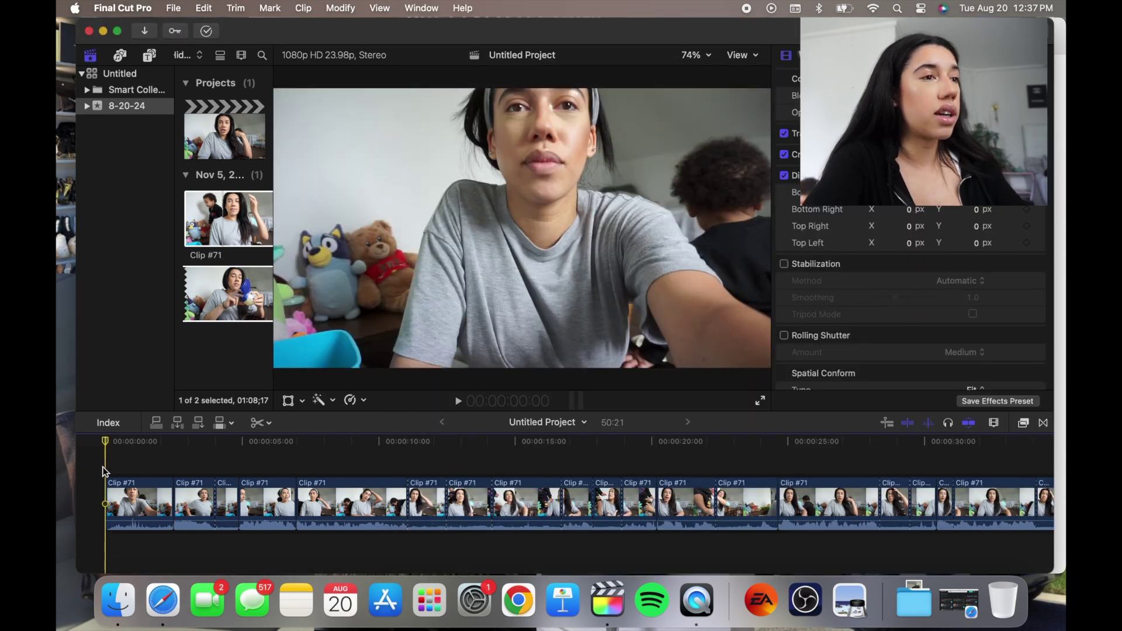
{"action": "key", "text": "space"}
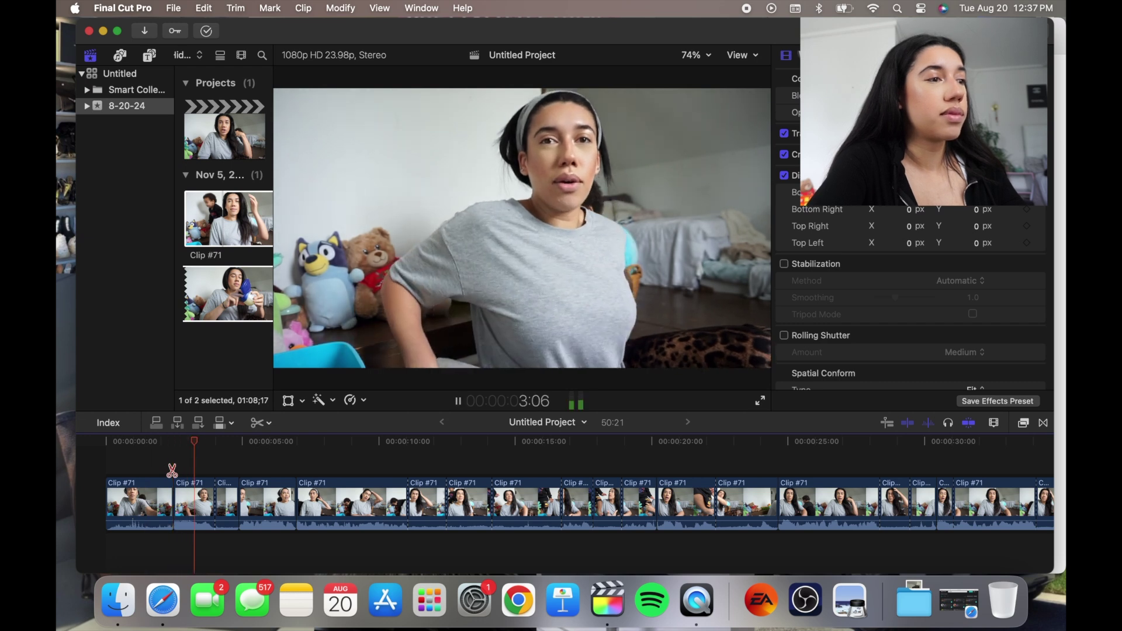
{"action": "key", "text": "space"}
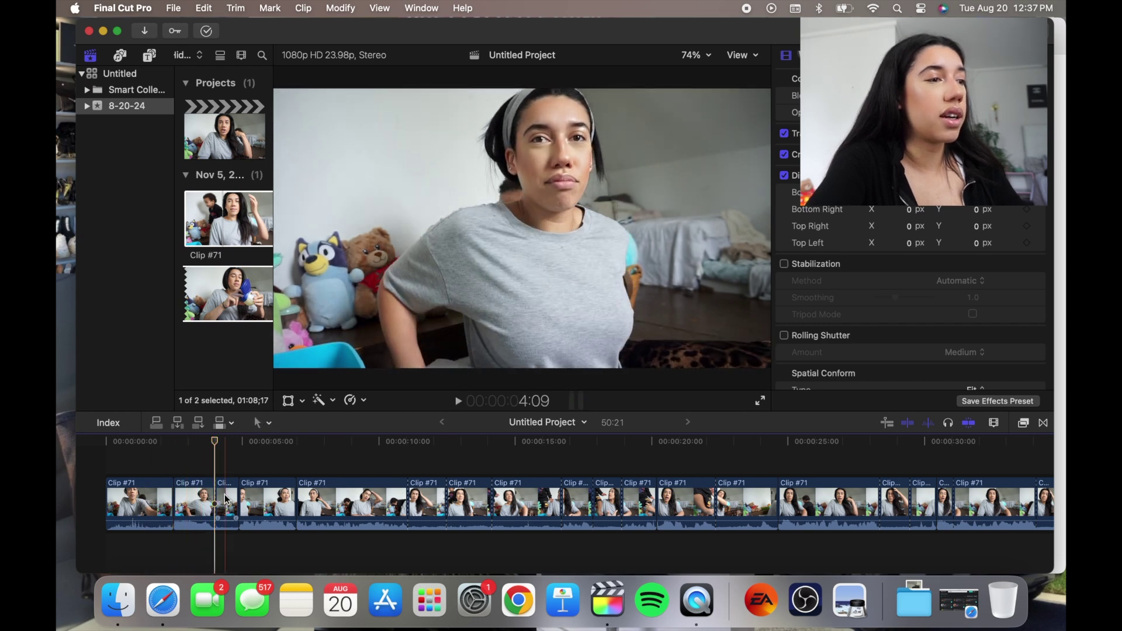
Enlarge the short clip starting at 4:00 with Transform and shift its image down and left to frame the face closer.
{"action": "left_click", "coordinate": [228, 500]}
{"action": "left_click", "coordinate": [288, 400]}
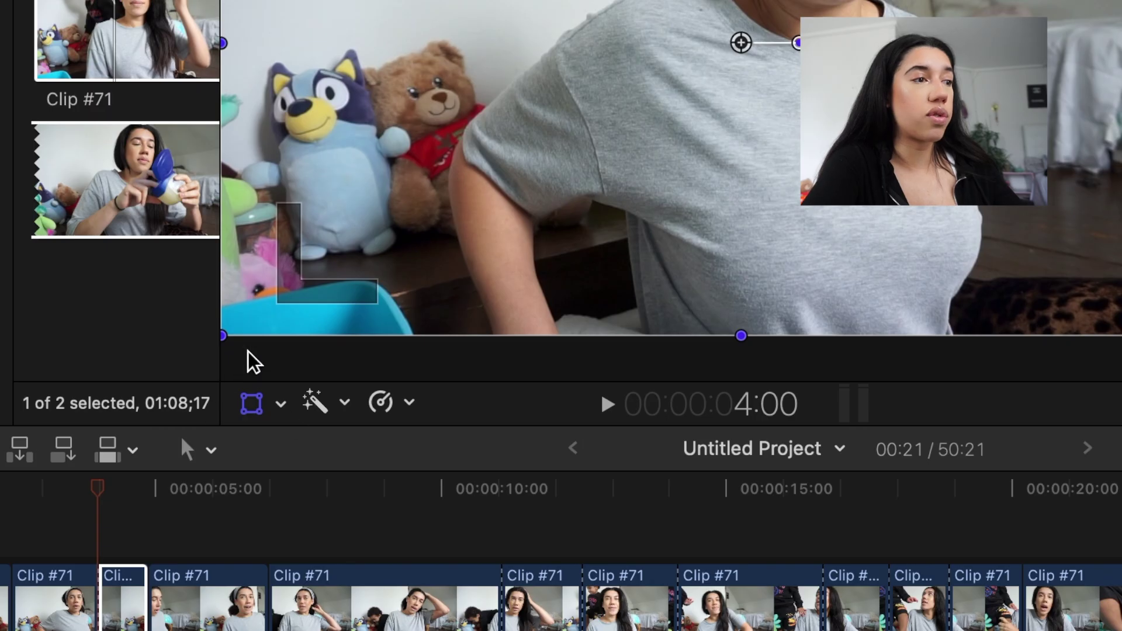
{"action": "left_click_drag", "start_coordinate": [223, 331], "coordinate": [186, 400]}
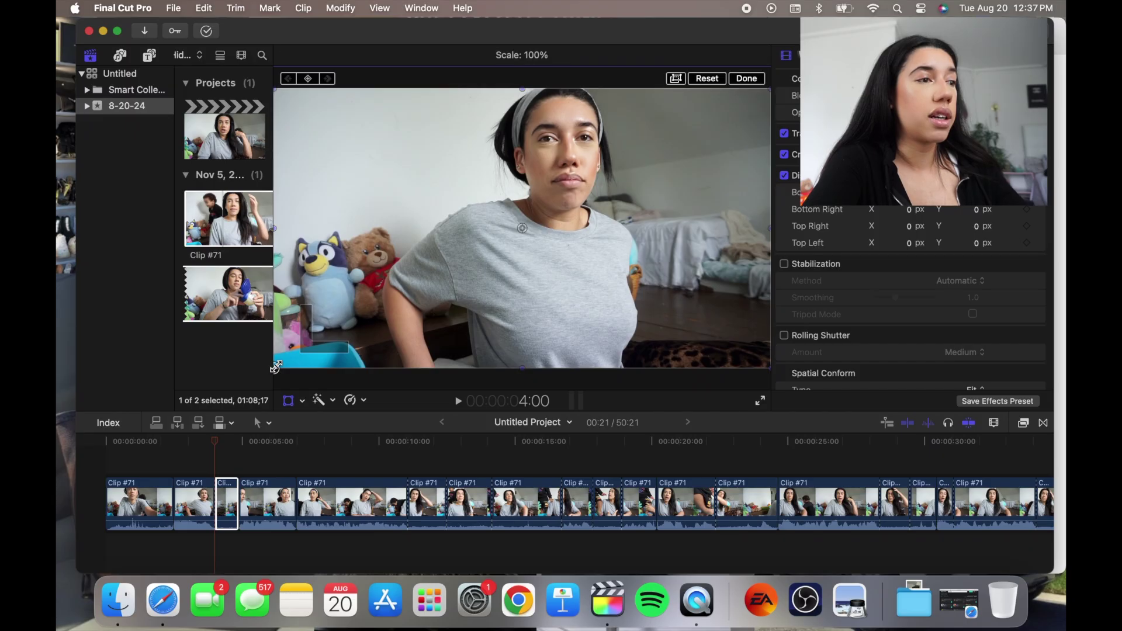
{"action": "left_click_drag", "start_coordinate": [443, 236], "coordinate": [417, 261]}
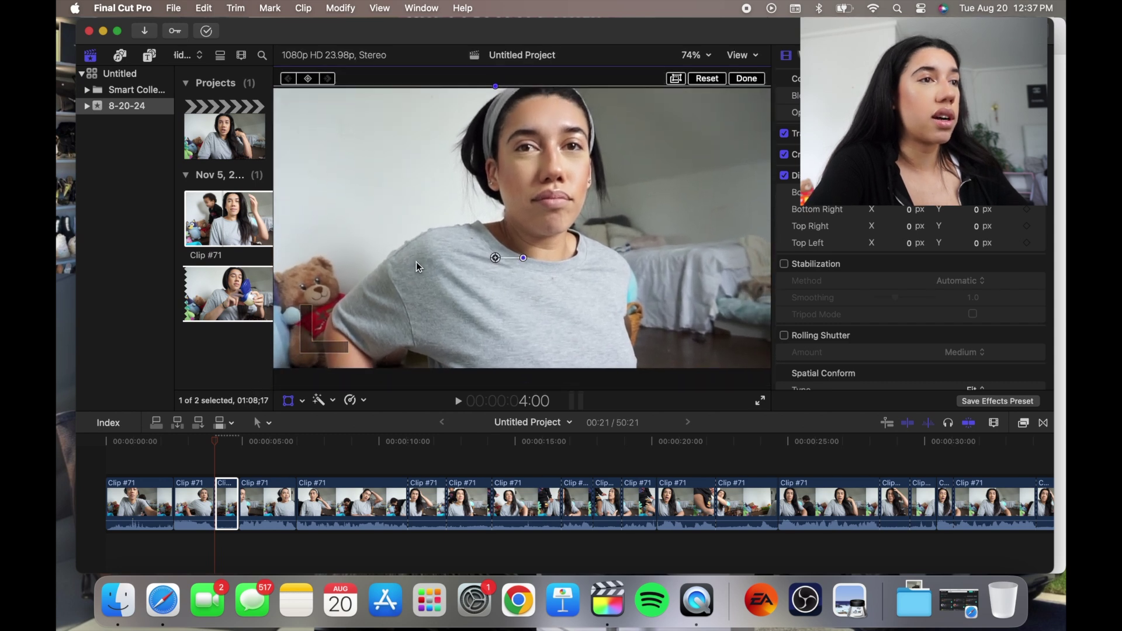
Switch to Finder and add Twitter Sound Fx.mp3 from the SFX folder to the timeline beneath the short clip at 4:00.
{"action": "left_click", "coordinate": [118, 600]}
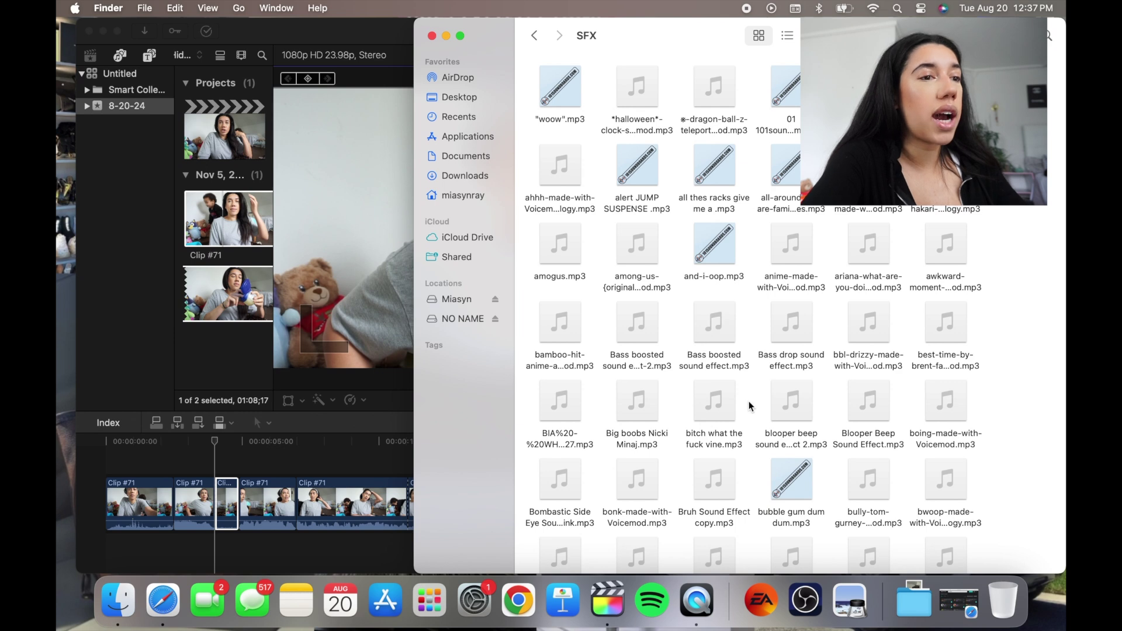
{"action": "key", "text": "t"}
{"action": "scroll", "coordinate": [746, 405], "scroll_direction": "down", "scroll_amount": 4}
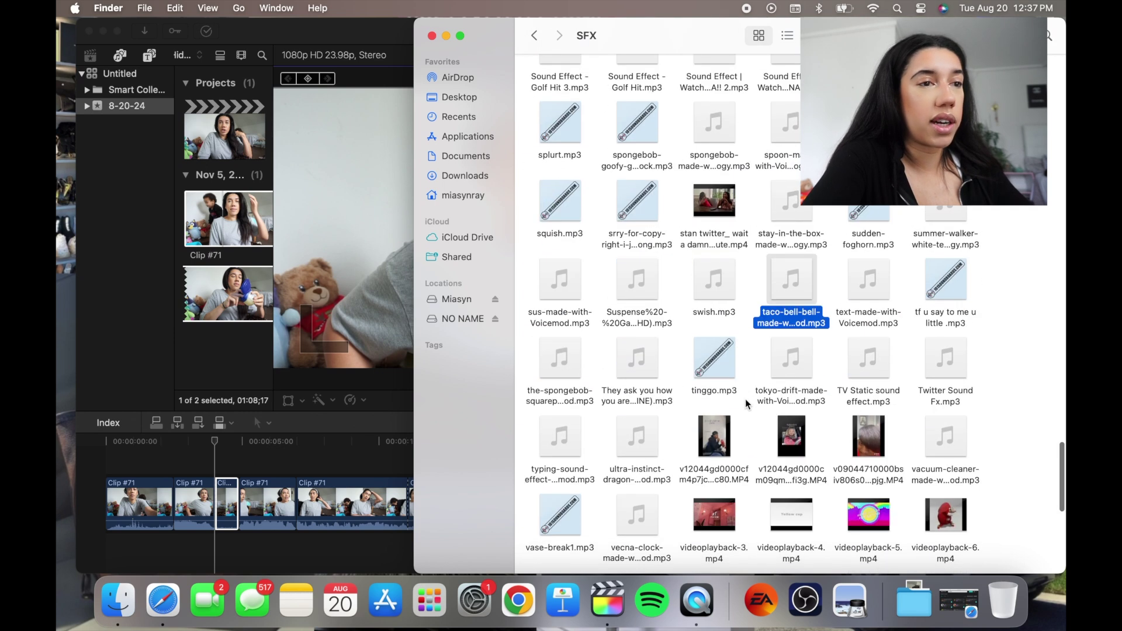
{"action": "scroll", "coordinate": [746, 403], "scroll_direction": "down", "scroll_amount": 1}
{"action": "left_click_drag", "start_coordinate": [945, 352], "coordinate": [225, 540]}
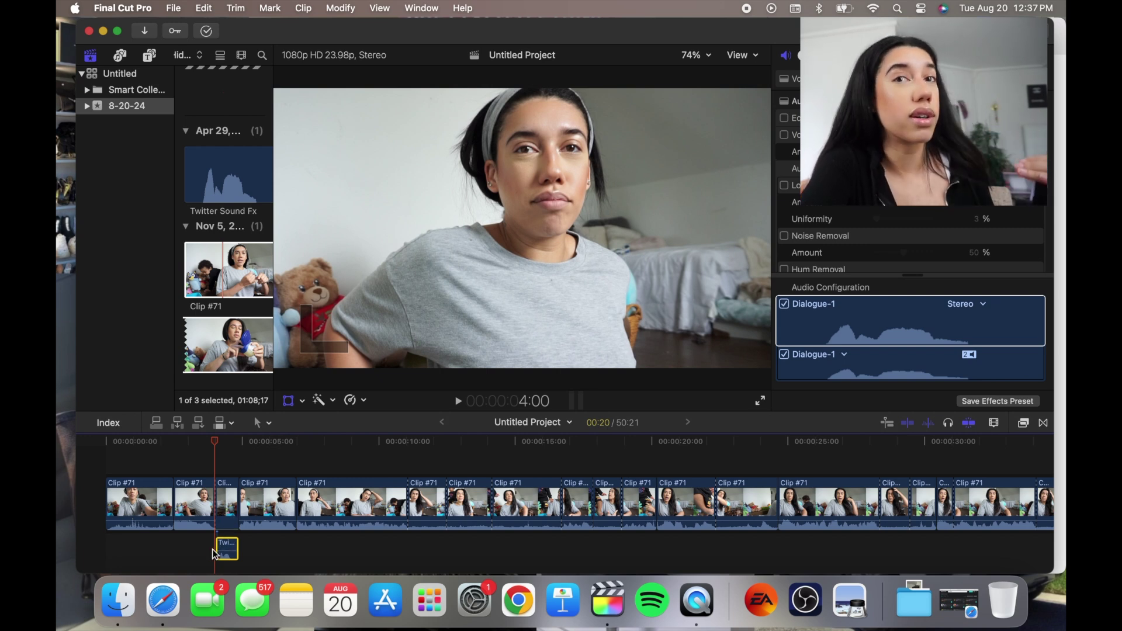
Play the timeline from before the Twitter sound effect into the clip that follows it.
{"action": "left_click", "coordinate": [173, 552]}
{"action": "key", "text": "space"}
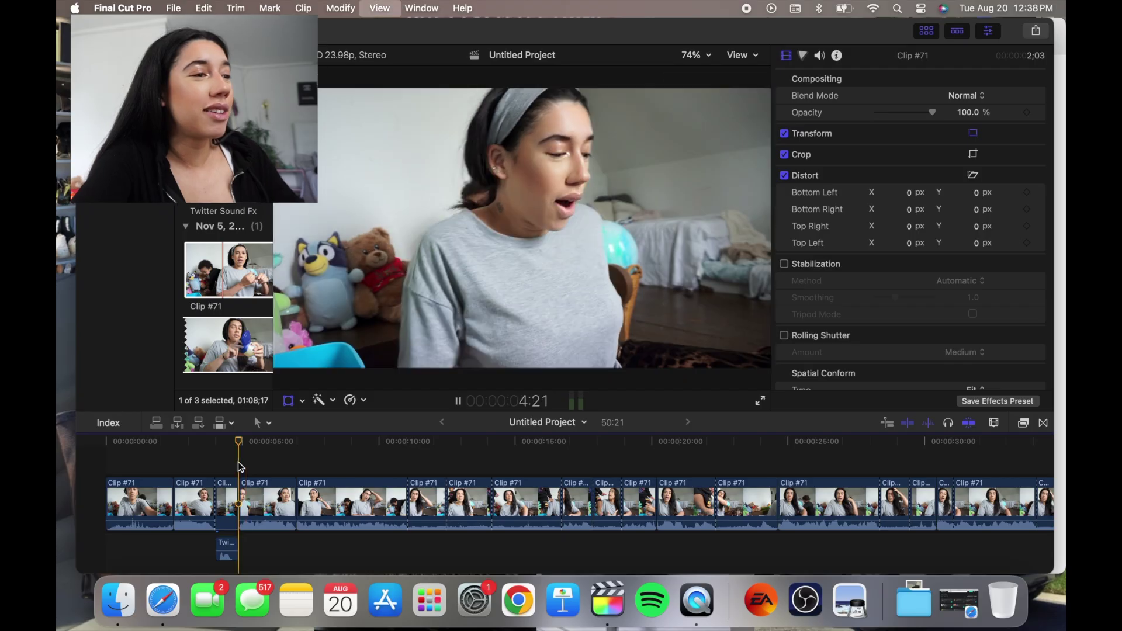
{"action": "key", "text": "space"}
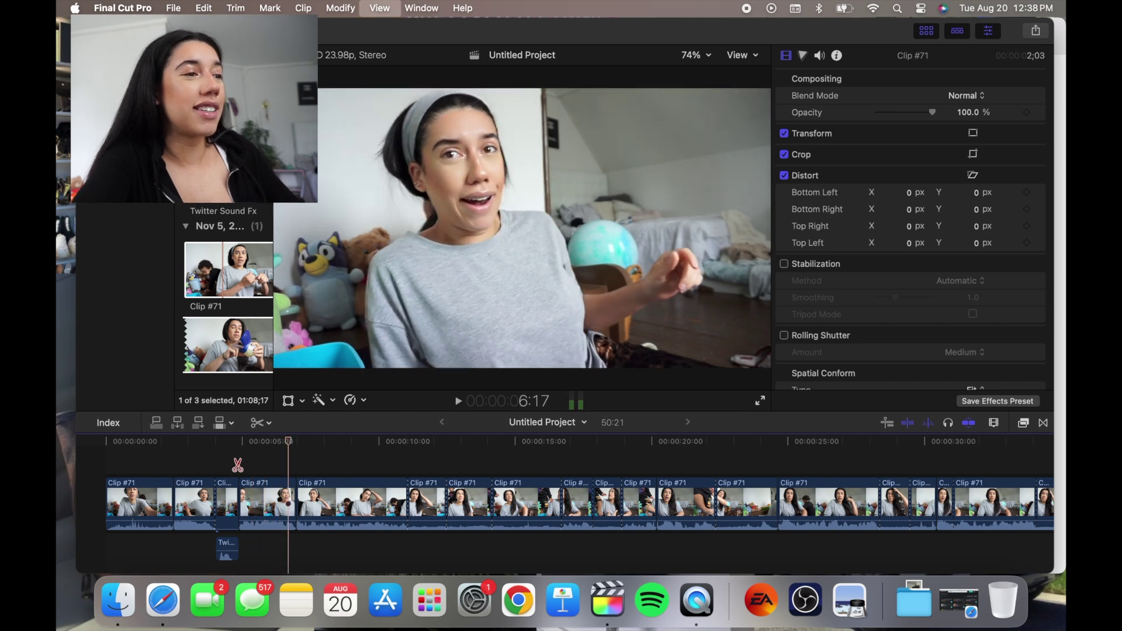
Move the playhead to 4:21 and slightly enlarge the clip starting there with Transform.
{"action": "left_click", "coordinate": [238, 465]}
{"action": "key", "text": "a"}
{"action": "left_click", "coordinate": [253, 485]}
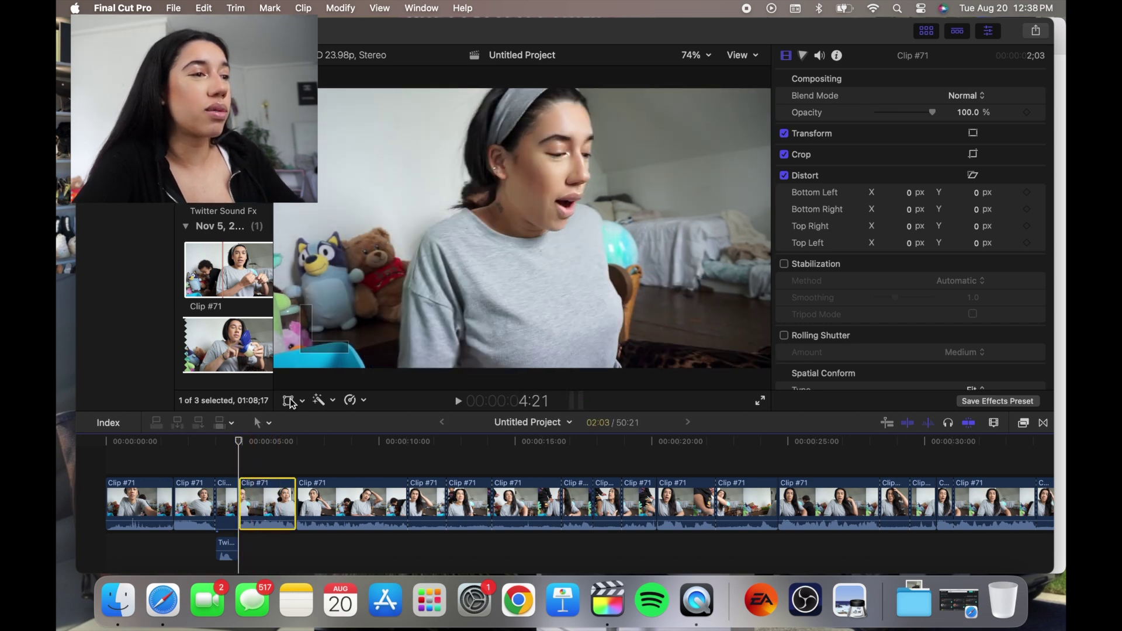
{"action": "left_click", "coordinate": [288, 400]}
{"action": "left_click_drag", "start_coordinate": [274, 369], "coordinate": [270, 384]}
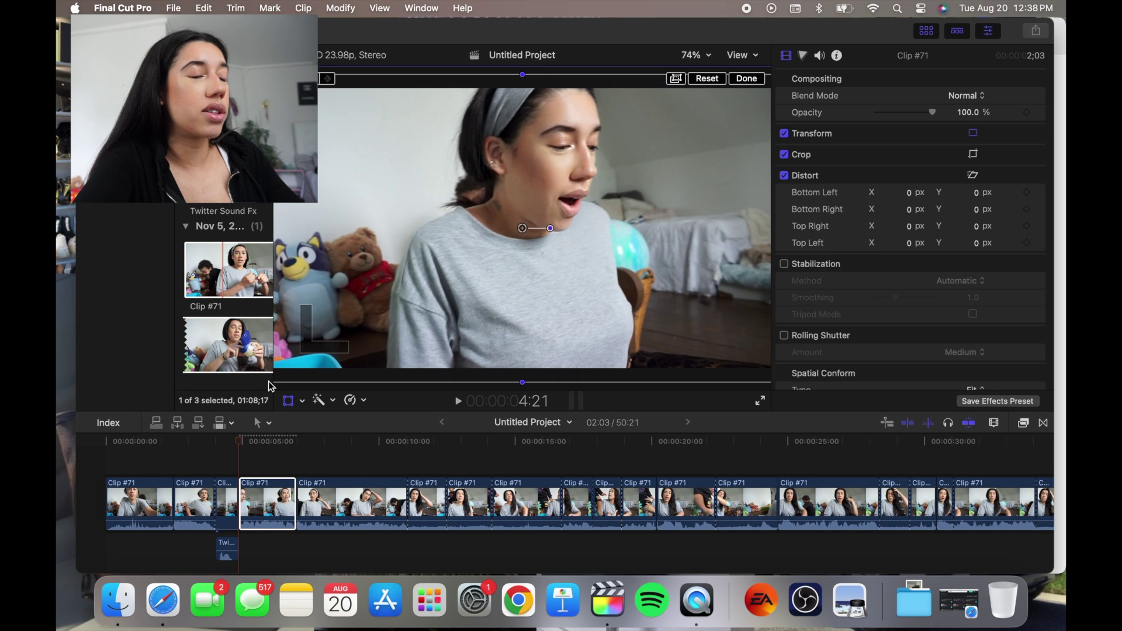
Search the effects for "earthq" and apply the Earthquake effect to the clip at 4:21.
{"action": "key", "text": "super+5"}
{"action": "left_click", "coordinate": [879, 564]}
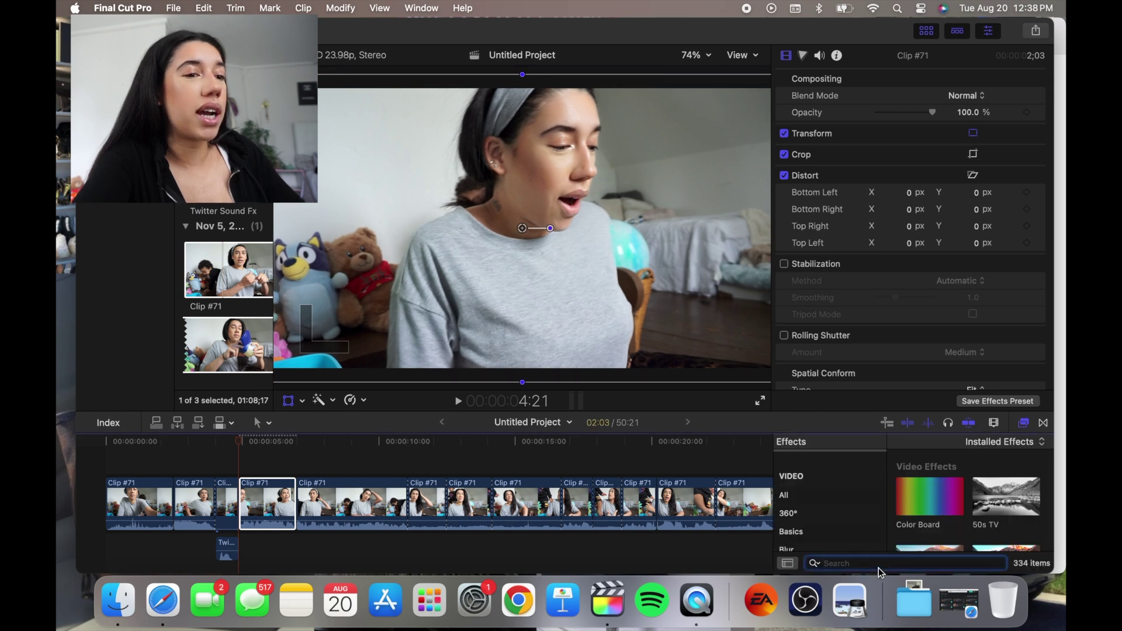
{"action": "type", "text": "earth wua"}
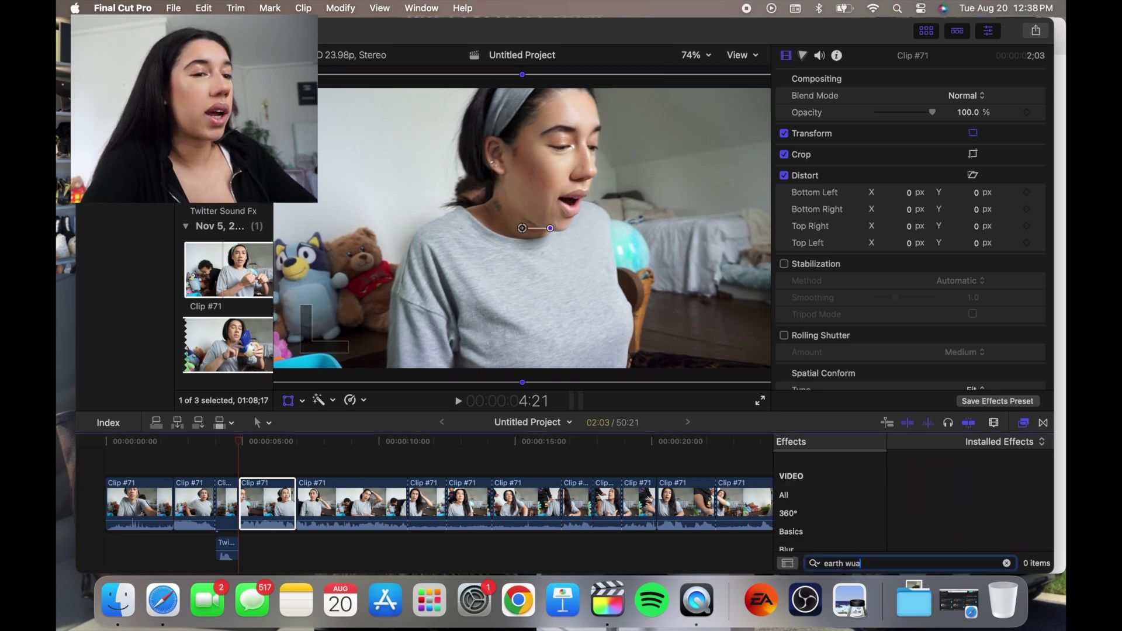
{"action": "key", "text": "BackSpace"}
{"action": "left_click_drag", "start_coordinate": [923, 494], "coordinate": [270, 496]}
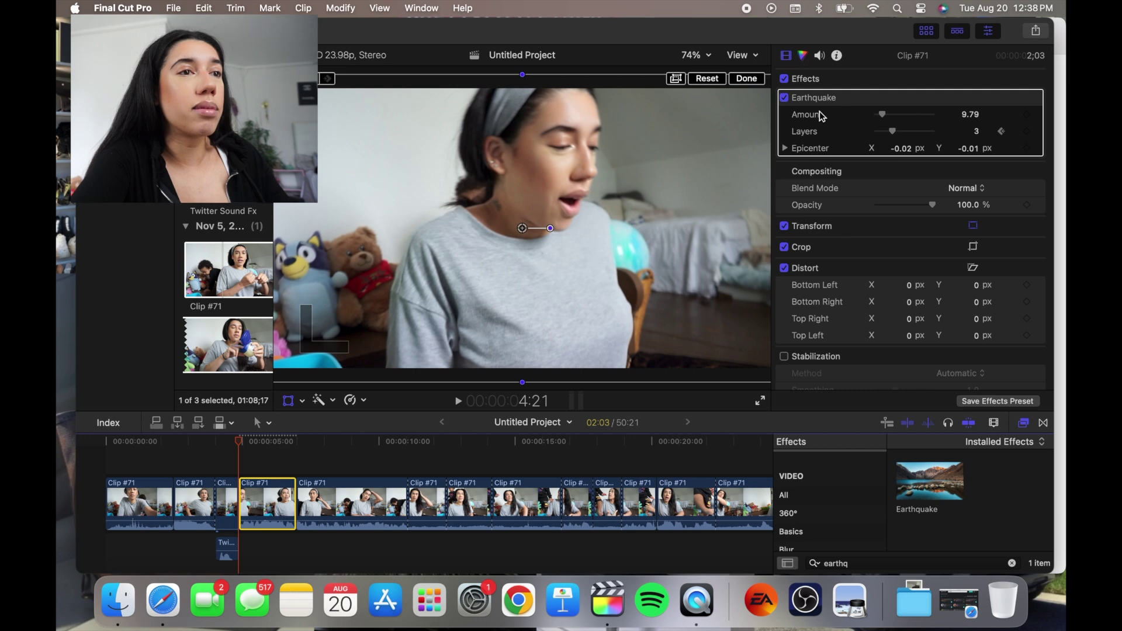
Tint the clip red with Color Board Global at 16° and 71%, set the Earthquake amount to 47.82 and play it back.
{"action": "key", "text": "super+6"}
{"action": "left_click_drag", "start_coordinate": [862, 201], "coordinate": [799, 145]}
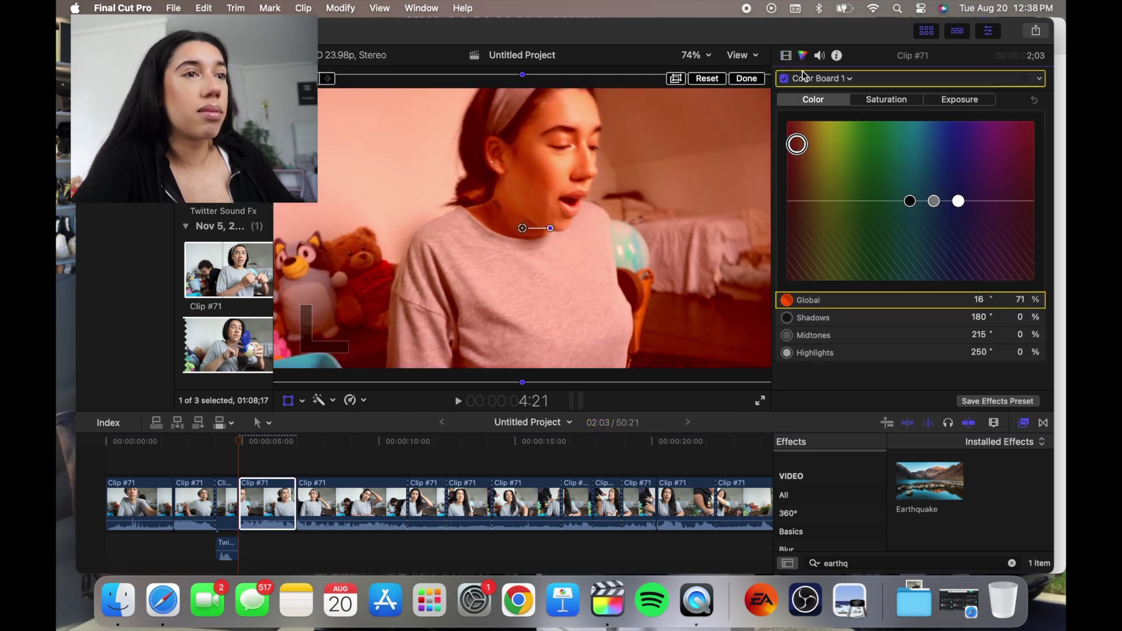
{"action": "left_click", "coordinate": [785, 55]}
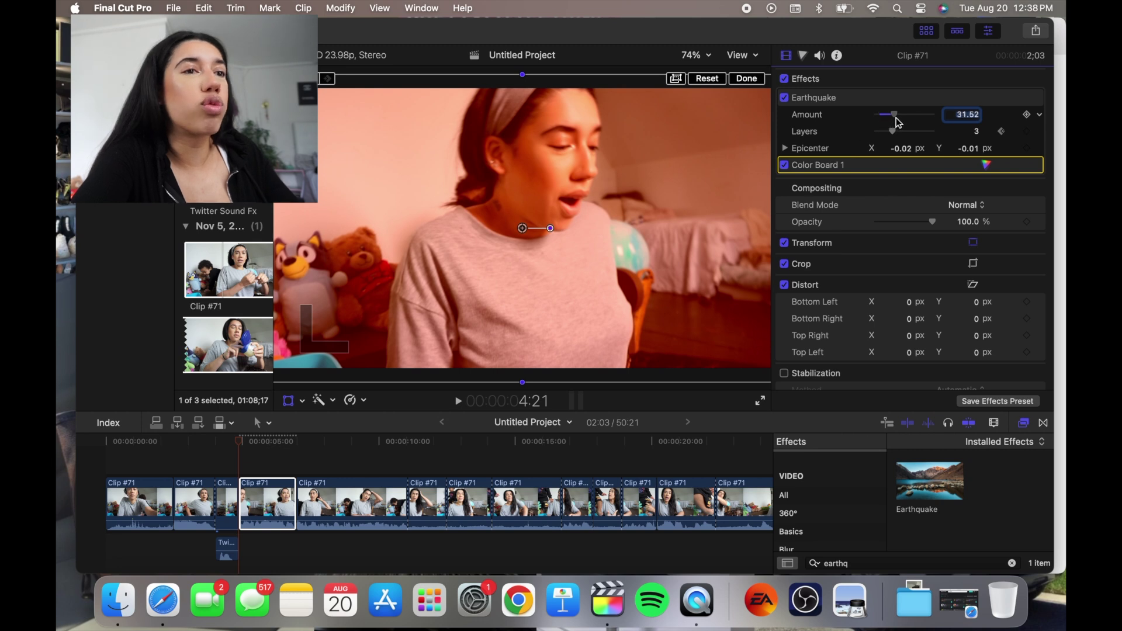
{"action": "left_click_drag", "start_coordinate": [898, 123], "coordinate": [904, 122]}
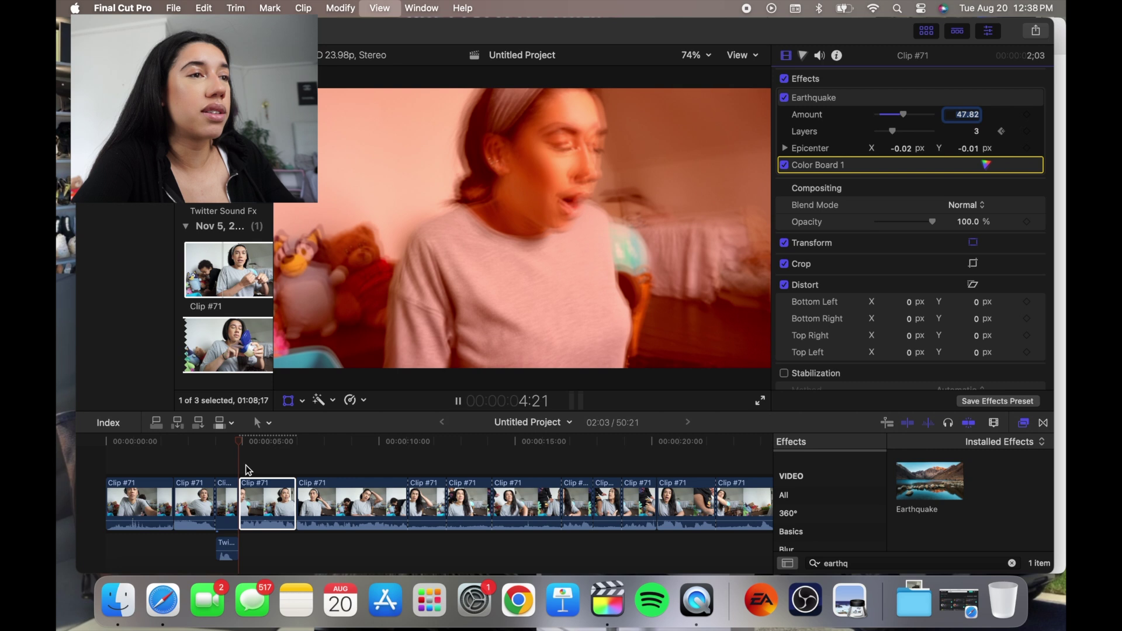
{"action": "key", "text": "space"}
{"action": "key", "text": "space"}
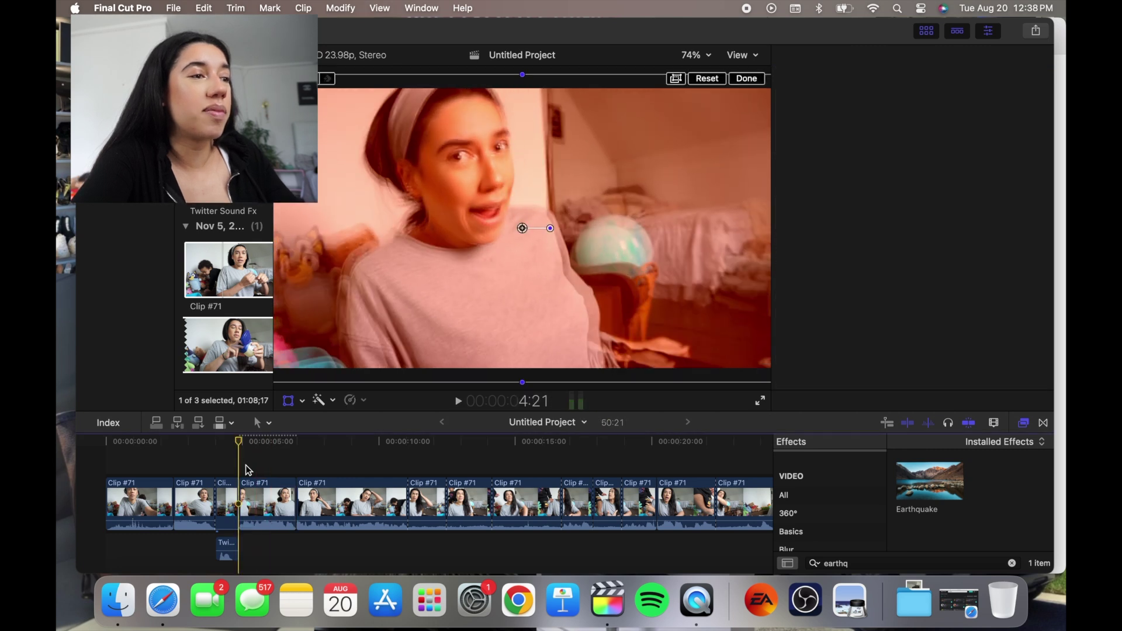
Add Vine - Triggered Sound Effect.mp3 from Finder's SFX folder beneath the red-tinted clip at 4:21, ending with that clip.
{"action": "left_click", "coordinate": [119, 601]}
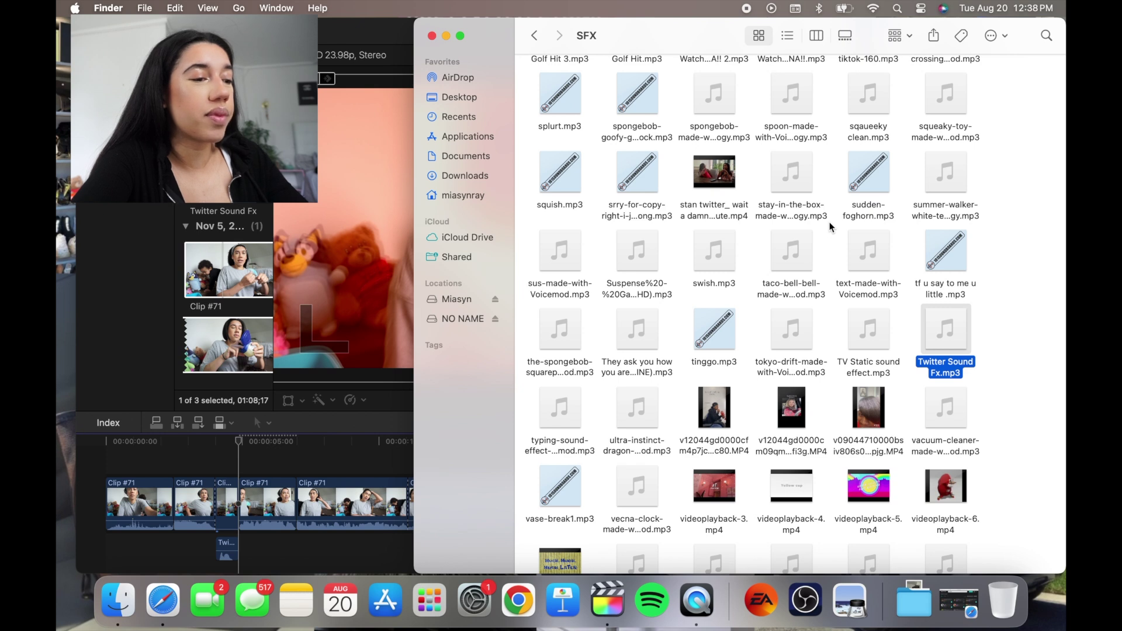
{"action": "key", "text": "v"}
{"action": "scroll", "coordinate": [819, 428], "scroll_direction": "down", "scroll_amount": 5}
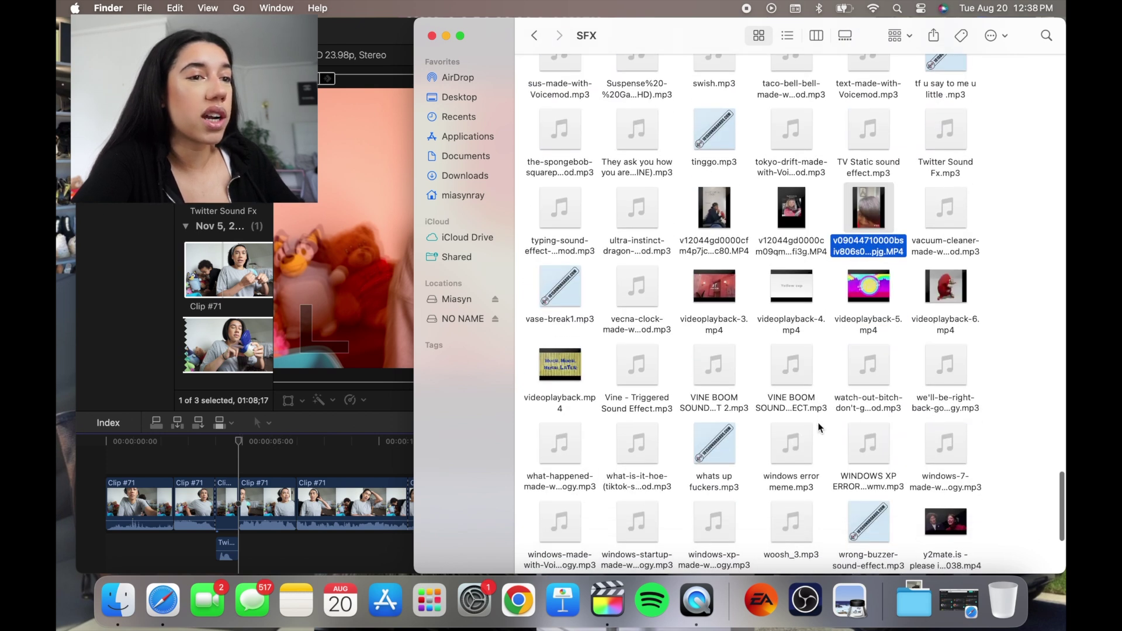
{"action": "left_click_drag", "start_coordinate": [643, 354], "coordinate": [295, 546]}
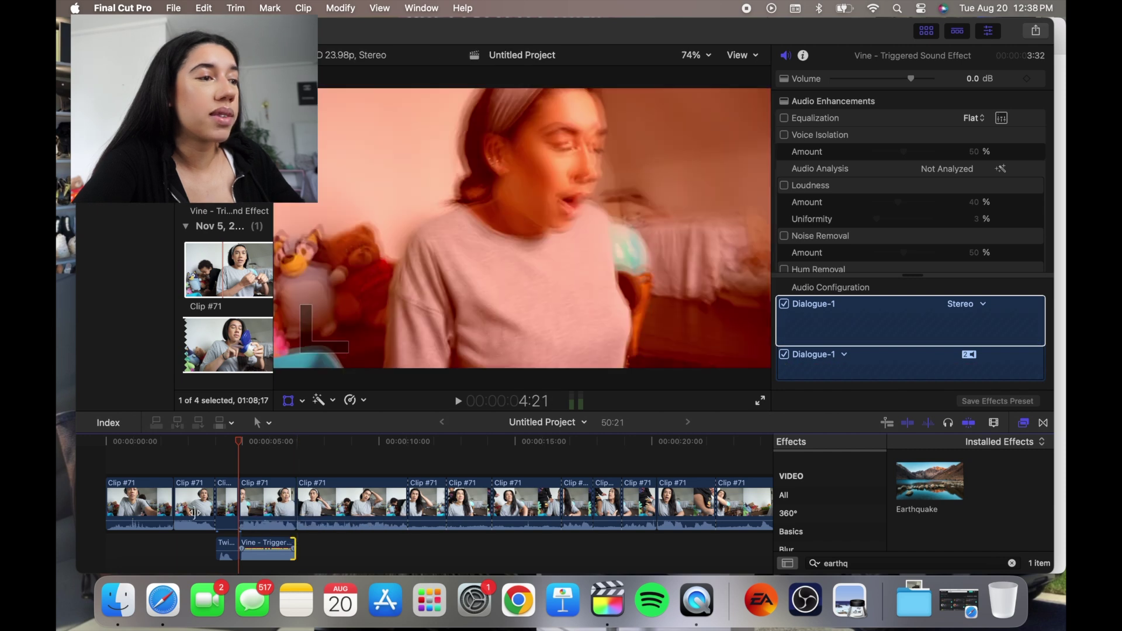
Play the timeline from the short clip at 4:00 through the red-tinted clip and into the clip at 7:00.
{"action": "left_click", "coordinate": [219, 477]}
{"action": "key", "text": "b"}
{"action": "key", "text": "space"}
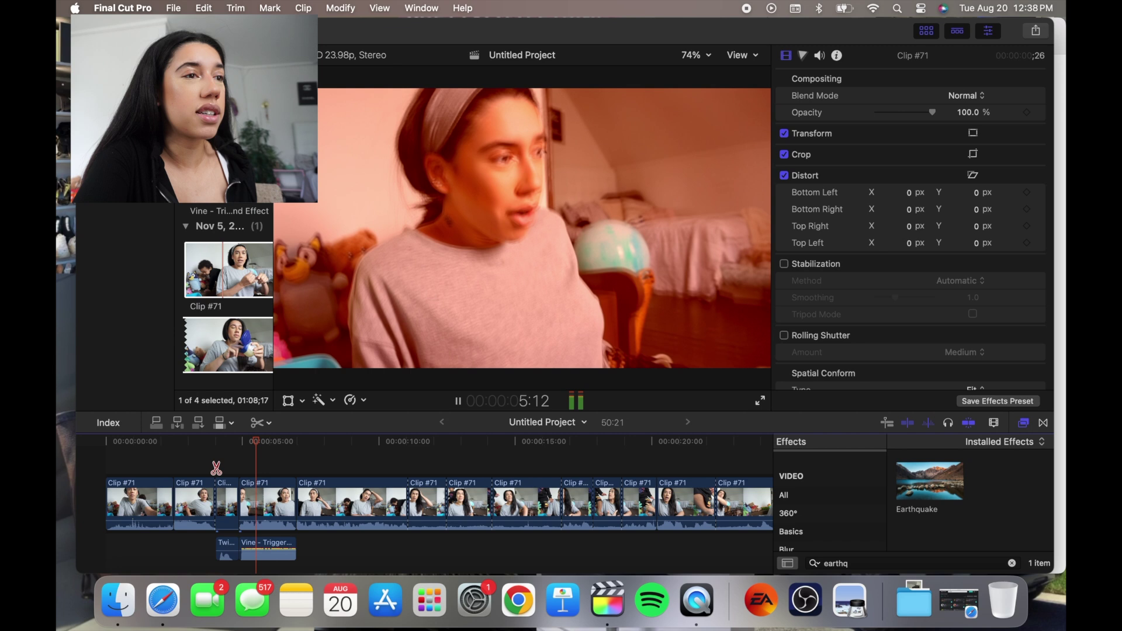
{"action": "key", "text": "space"}
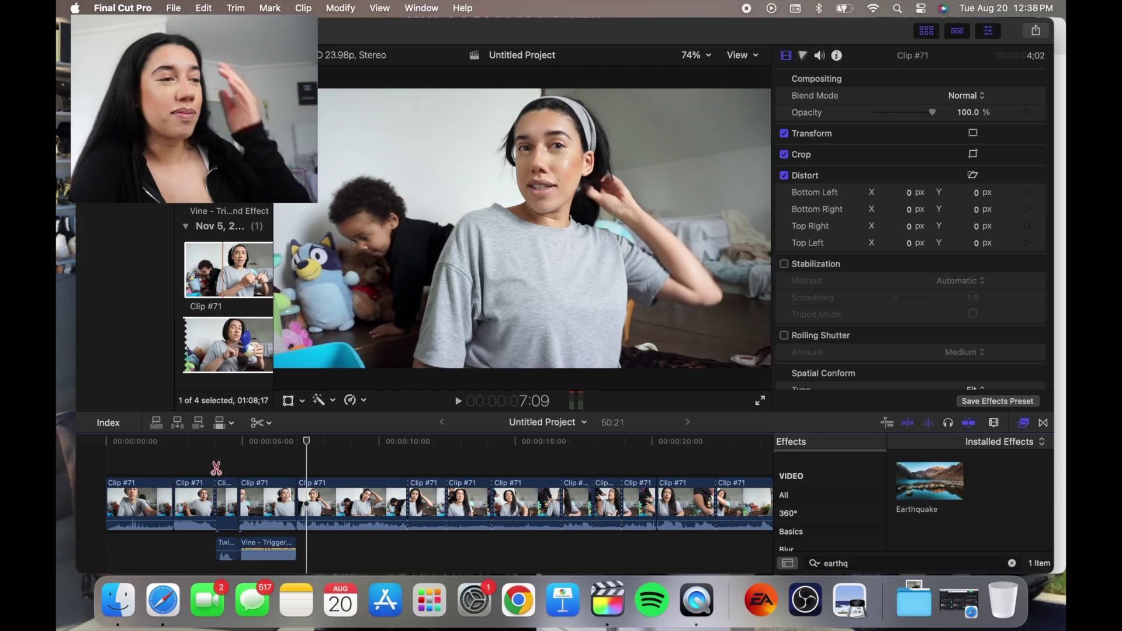
{"action": "key", "text": "space"}
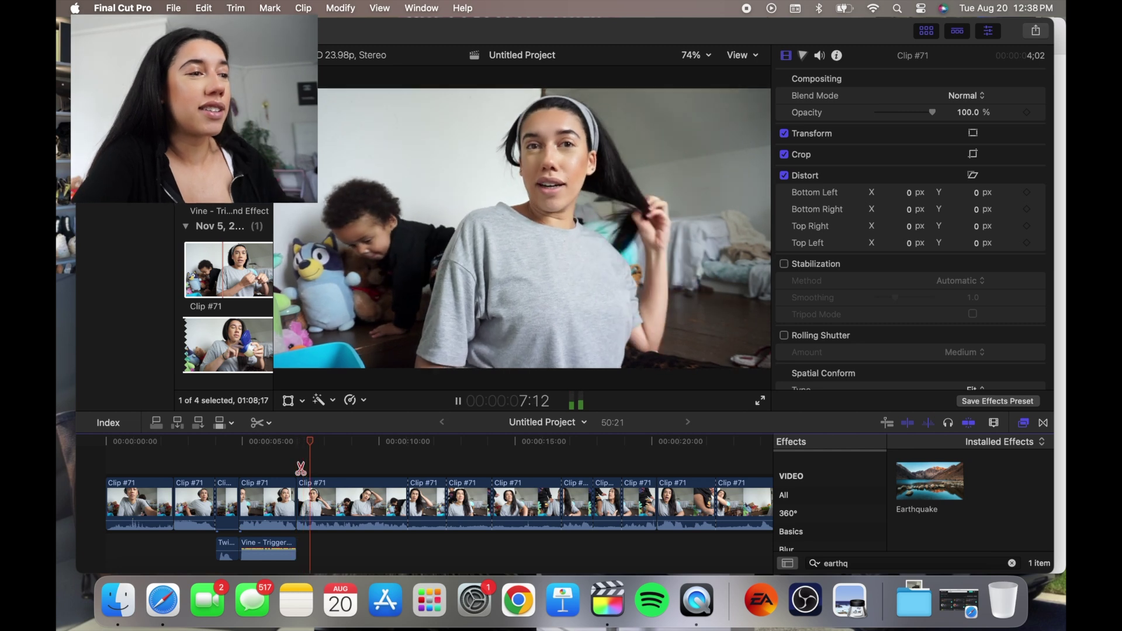
{"action": "key", "text": "space"}
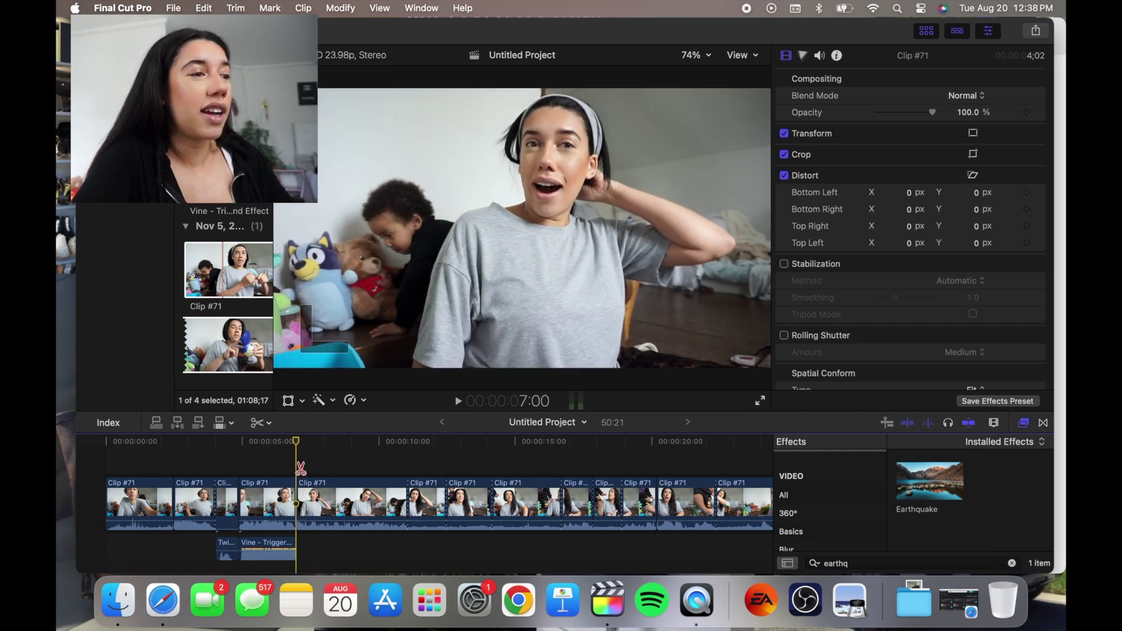
Add the Marty Gots a Plan music file from Finder's SFX folder to the timeline beneath the clip starting at 7:00.
{"action": "left_click", "coordinate": [1061, 333]}
{"action": "key", "text": "m"}
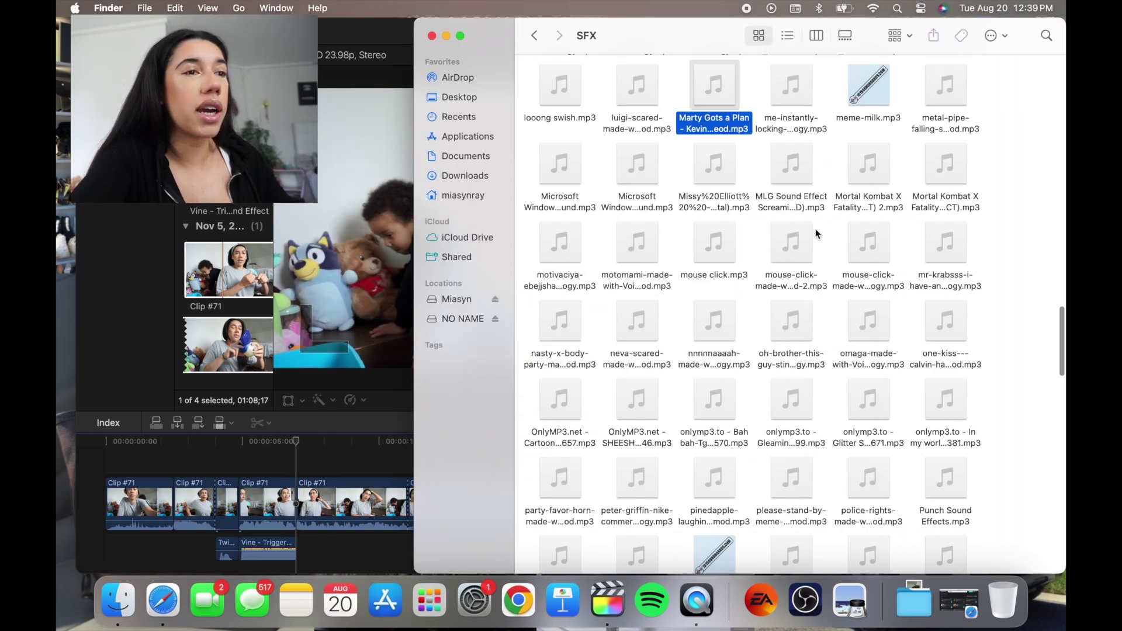
{"action": "mouse_move", "coordinate": [727, 101]}
{"action": "left_click_drag", "start_coordinate": [728, 101], "coordinate": [325, 545]}
Cut the Marty Gots a Plan music at the end of the clip above it and delete the remainder.
{"action": "key", "text": "b"}
{"action": "left_click", "coordinate": [408, 549]}
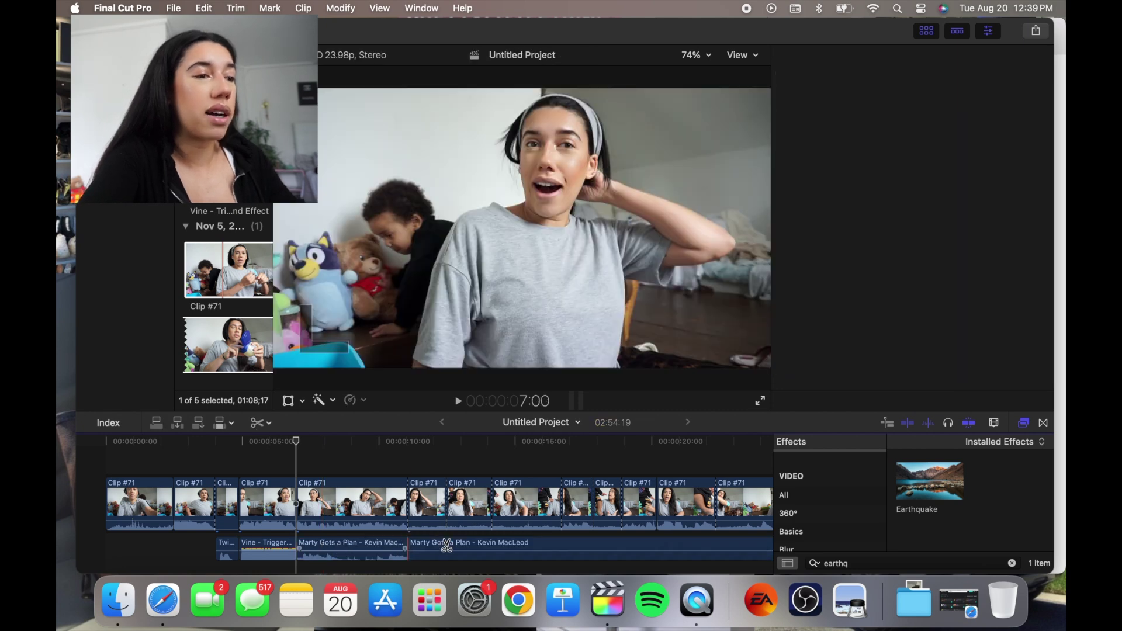
{"action": "key", "text": "a"}
{"action": "left_click", "coordinate": [448, 545]}
{"action": "key", "text": "Delete"}
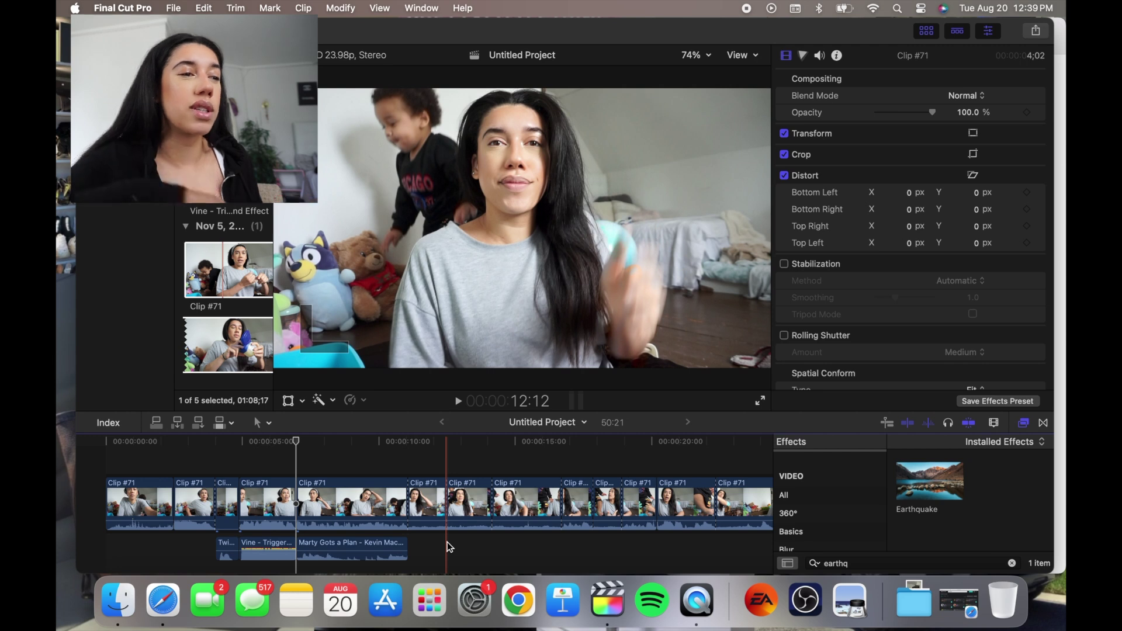
Play the timeline from the red-tinted clip through the section with the Marty Gots a Plan music.
{"action": "key", "text": "space"}
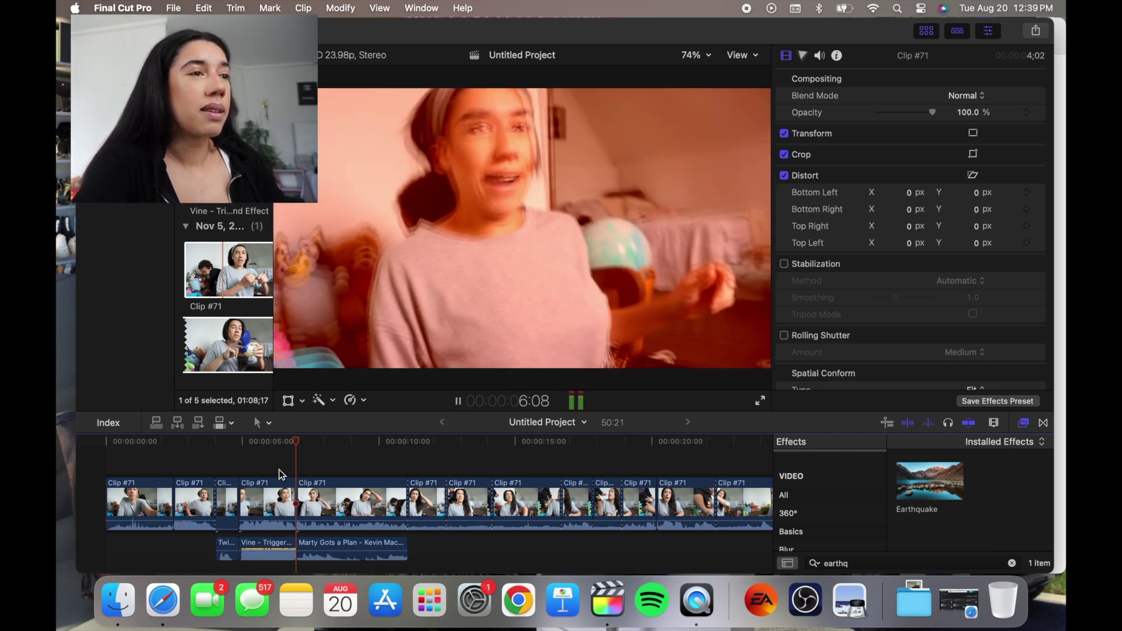
{"action": "key", "text": "b"}
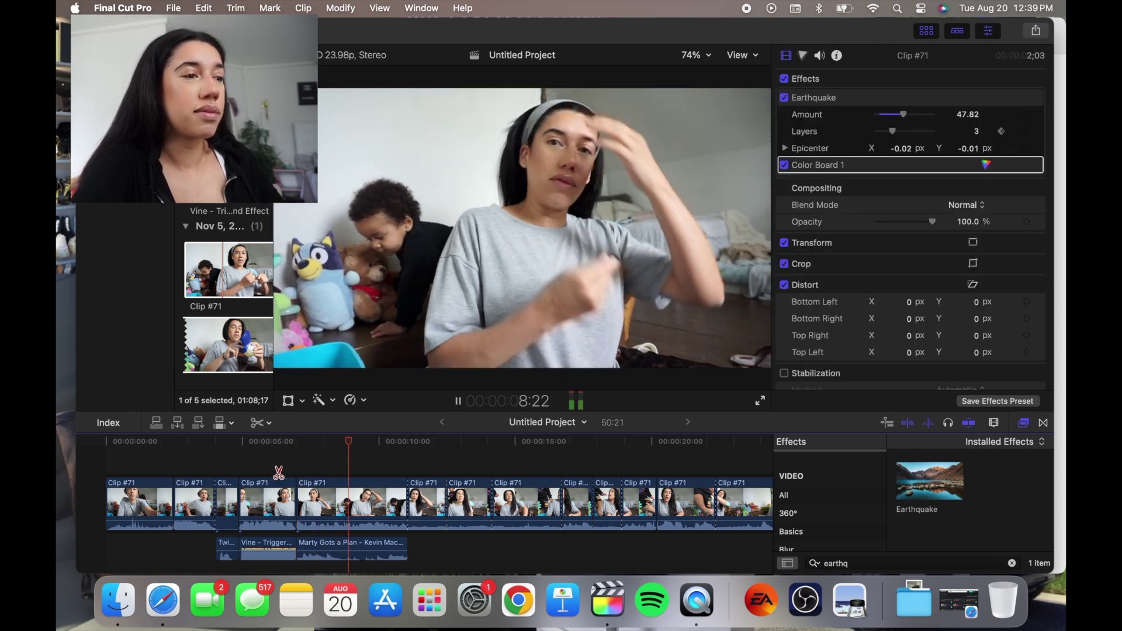
{"action": "key", "text": "space"}
Enlarge the clip starting at 11:04 with Transform and shift its image down and left to frame the face closer.
{"action": "key", "text": "a"}
{"action": "left_click", "coordinate": [419, 491]}
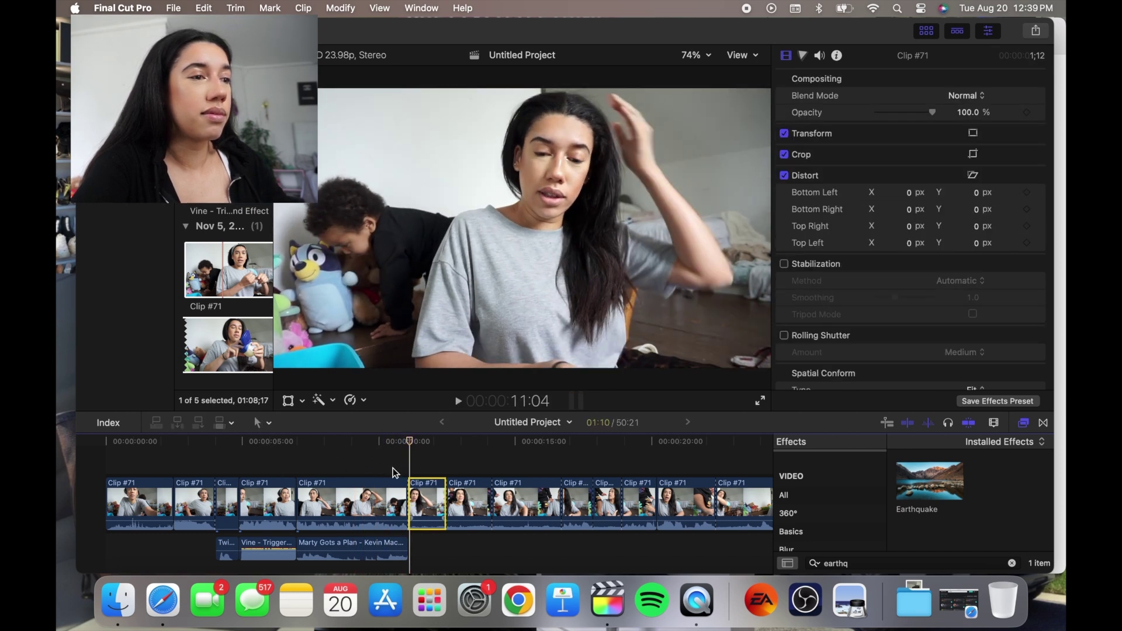
{"action": "left_click", "coordinate": [289, 401]}
{"action": "left_click_drag", "start_coordinate": [277, 369], "coordinate": [233, 425]}
{"action": "left_click_drag", "start_coordinate": [431, 195], "coordinate": [416, 218]}
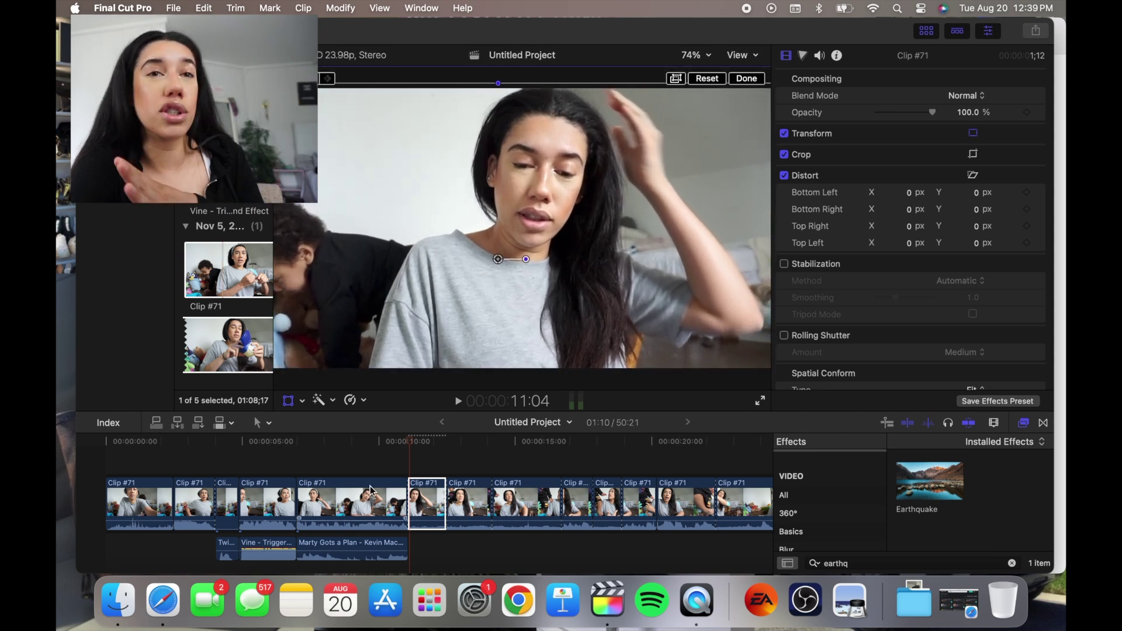
Browse the sounds starting with "b" in Finder's SFX folder, selecting the bonk file and previewing the bwoop file.
{"action": "left_click", "coordinate": [118, 602]}
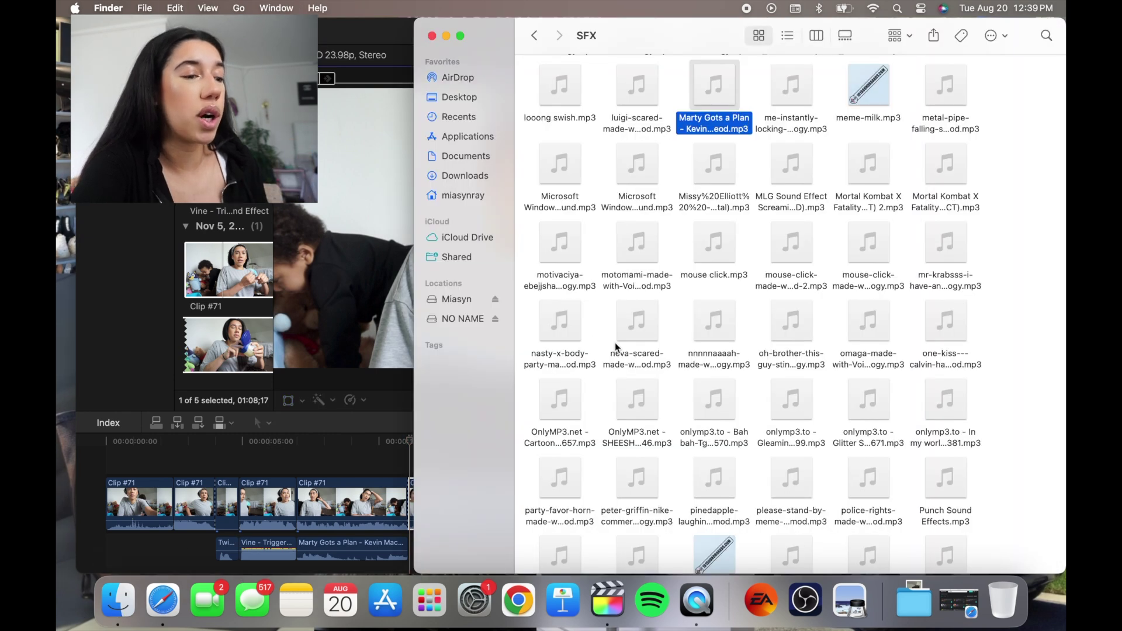
{"action": "key", "text": "b"}
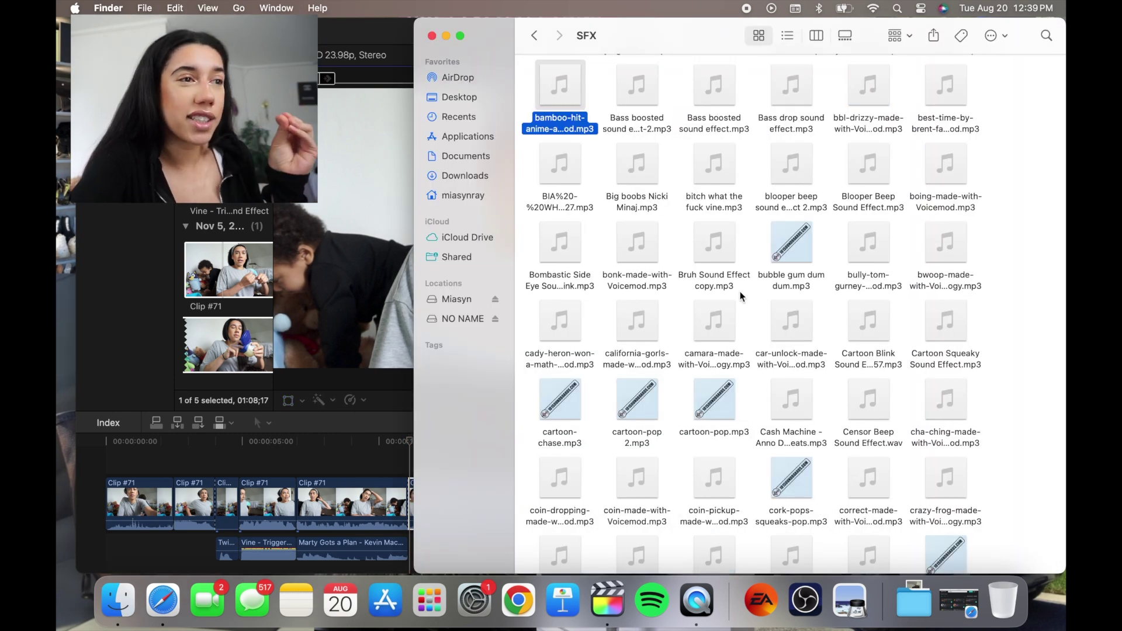
{"action": "scroll", "coordinate": [740, 297], "scroll_direction": "down", "scroll_amount": 3}
{"action": "scroll", "coordinate": [740, 296], "scroll_direction": "up", "scroll_amount": 3}
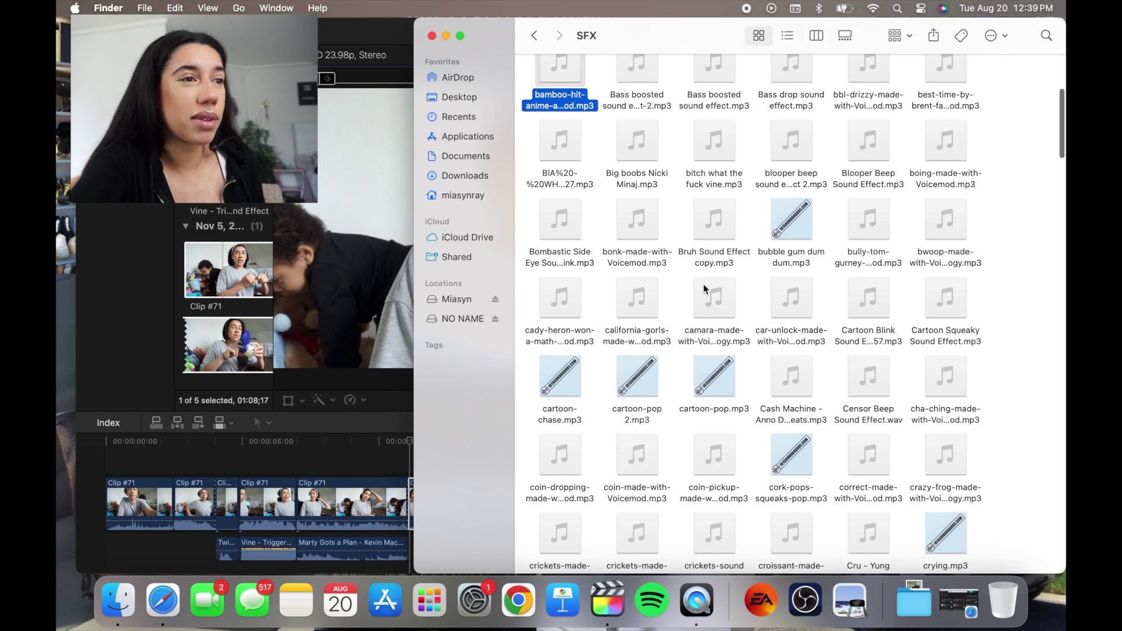
{"action": "left_click", "coordinate": [638, 220]}
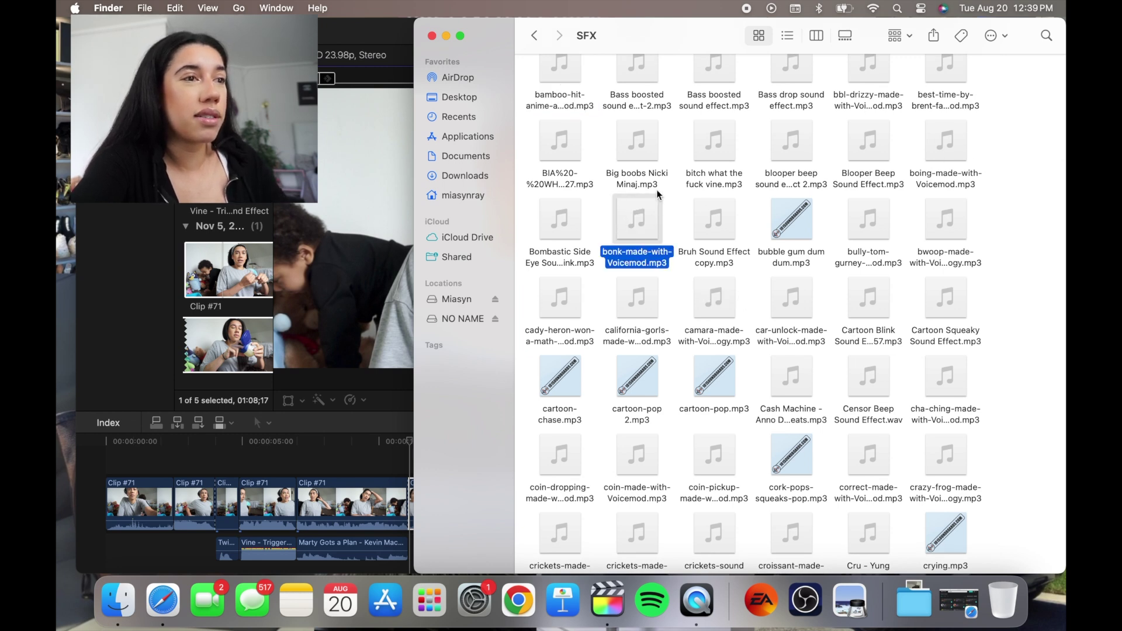
{"action": "scroll", "coordinate": [400, 467], "scroll_direction": "right", "scroll_amount": 3}
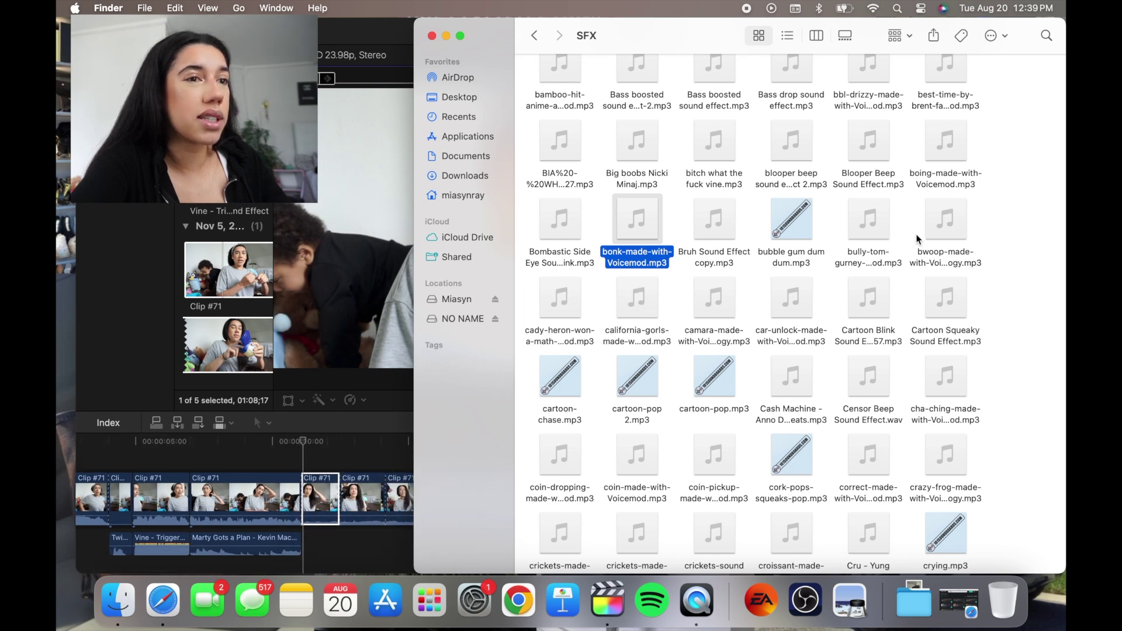
{"action": "left_click", "coordinate": [947, 219]}
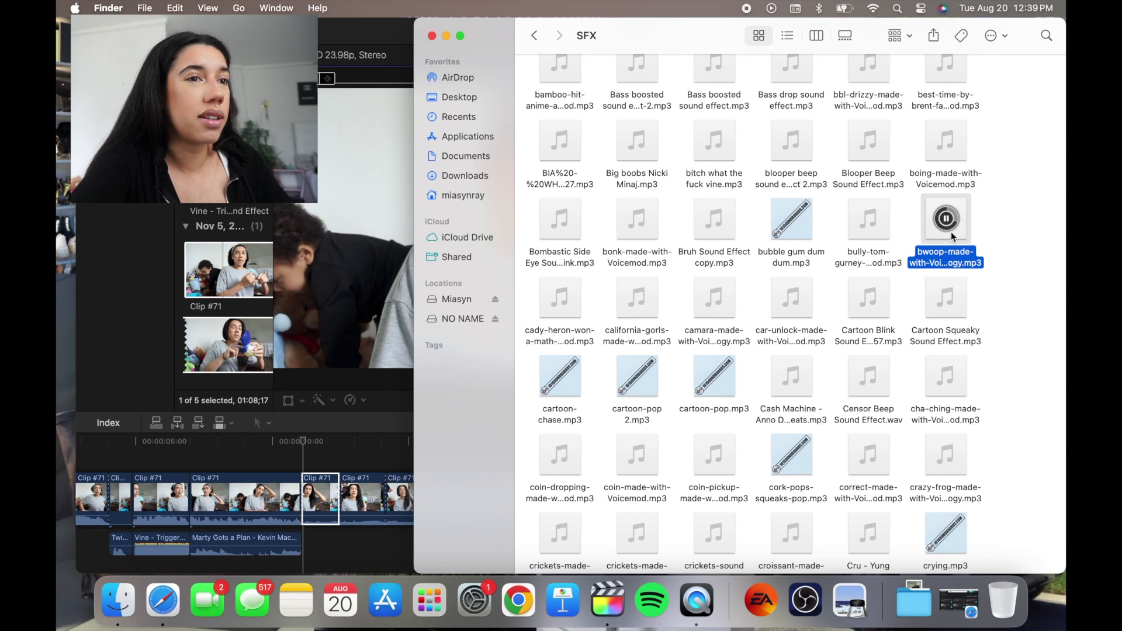
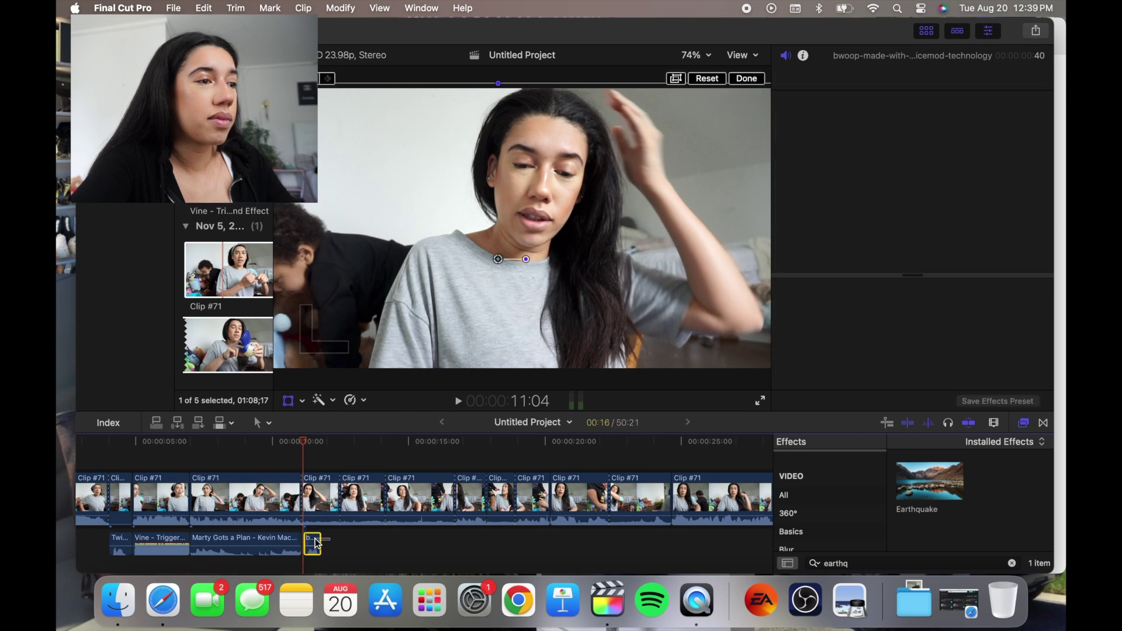
Cut the clip at 11:20, where the bwoop sound ends, and delete the leftover piece after it.
{"action": "left_click", "coordinate": [276, 473]}
{"action": "key", "text": "space"}
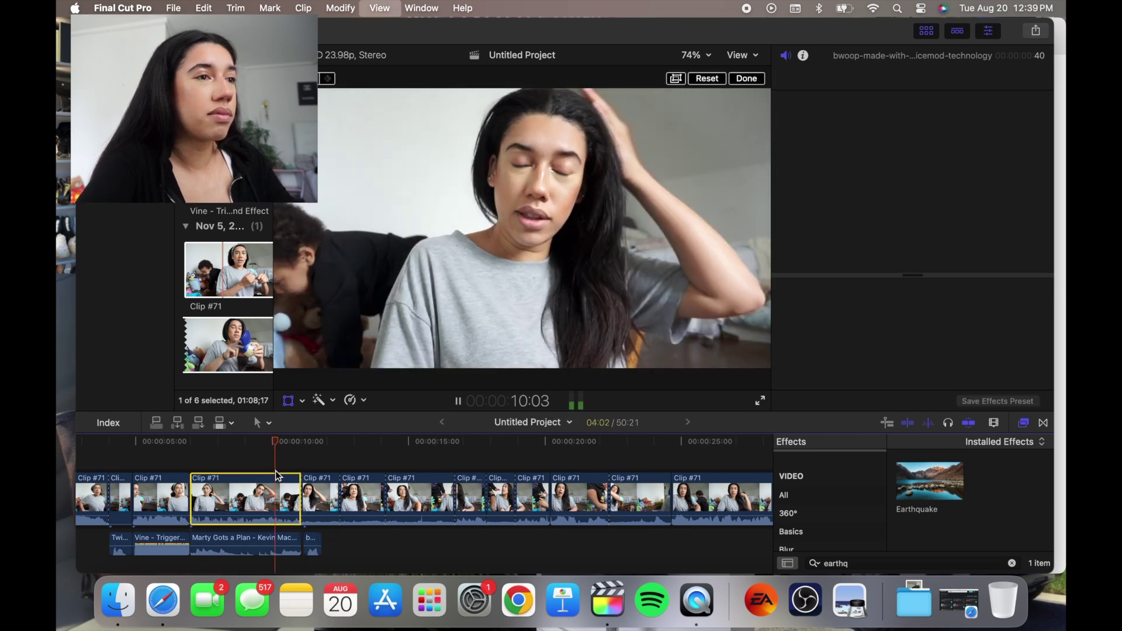
{"action": "key", "text": "space"}
{"action": "key", "text": "b"}
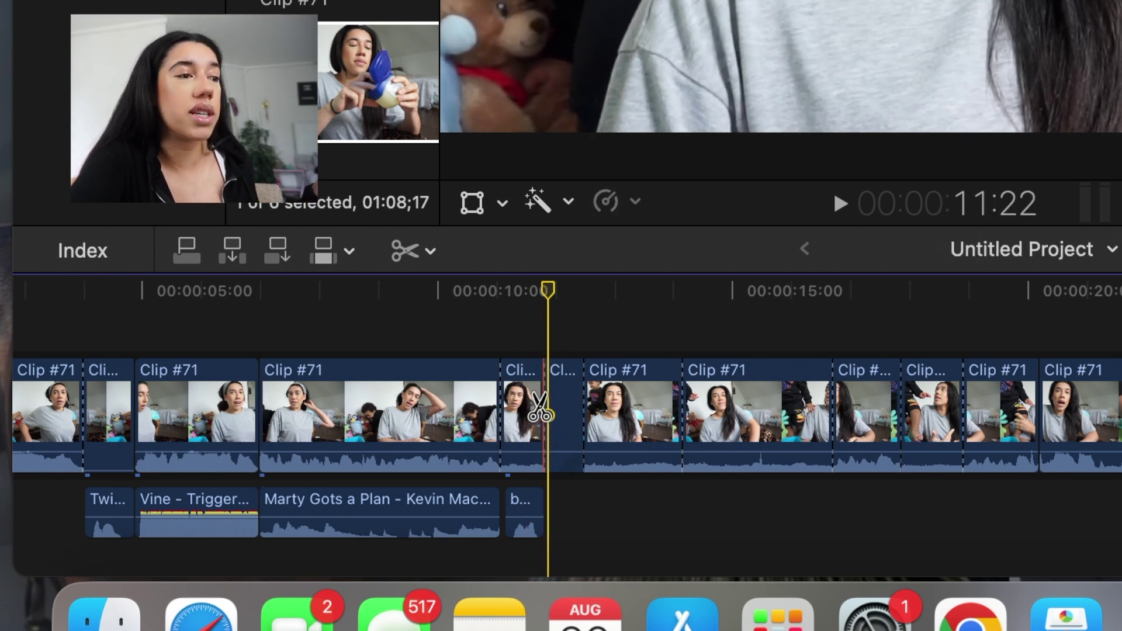
{"action": "key", "text": "a"}
{"action": "left_click", "coordinate": [561, 409]}
{"action": "key", "text": "Delete"}
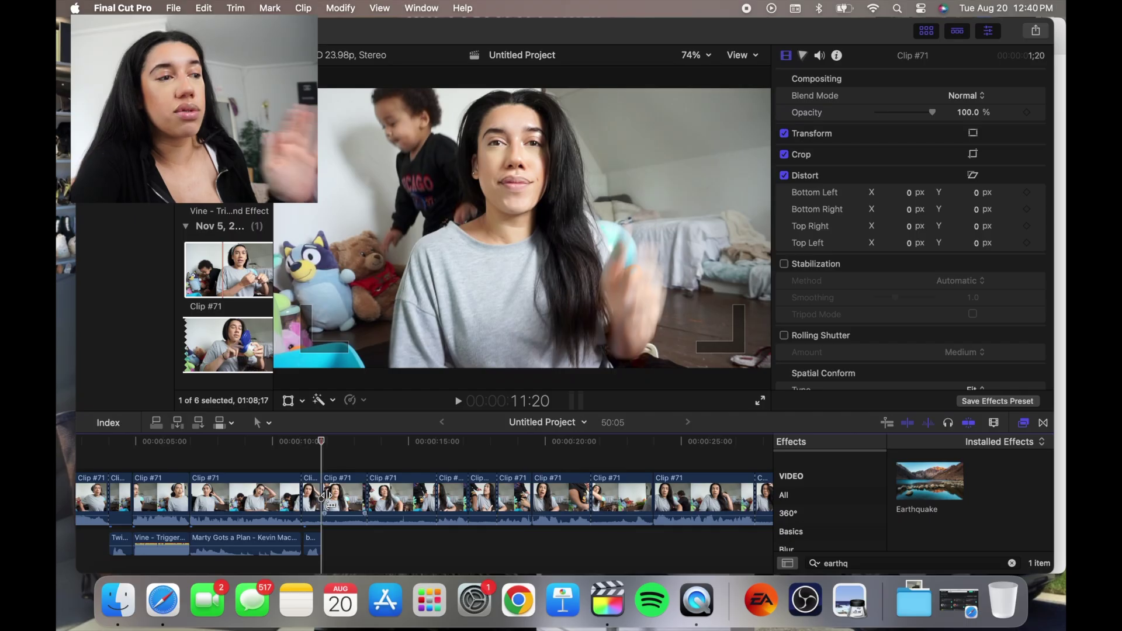
Play the following section and delete the two unwanted Clip #71 segments directly after the 11:20 cut.
{"action": "key", "text": "b"}
{"action": "key", "text": "space"}
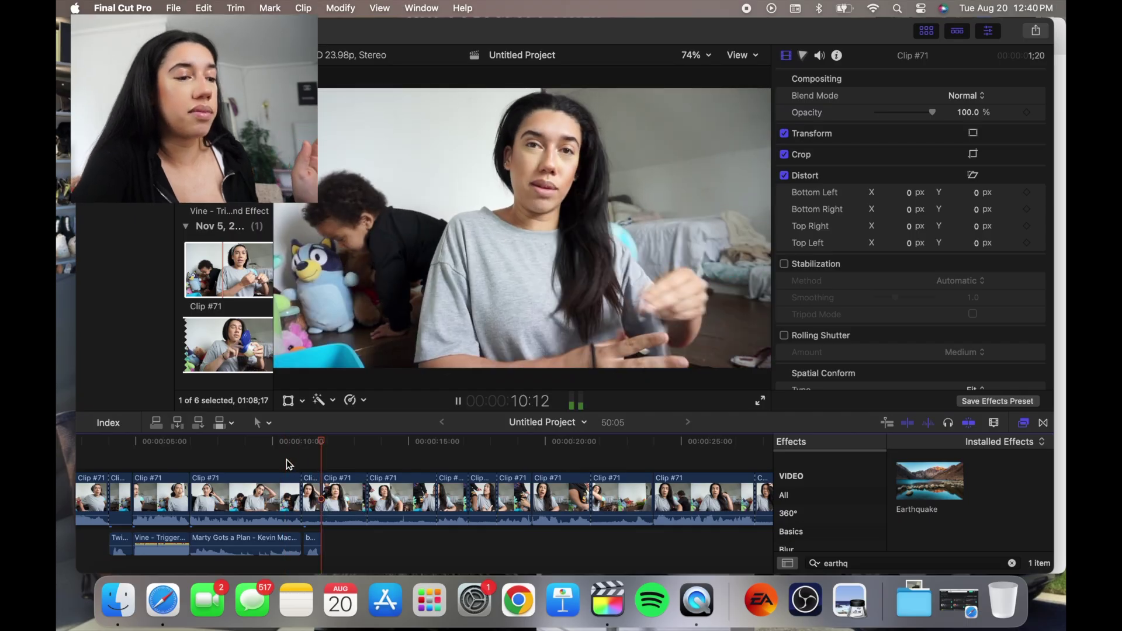
{"action": "key", "text": "space"}
{"action": "key", "text": "a"}
{"action": "left_click", "coordinate": [343, 495]}
{"action": "key", "text": "BackSpace"}
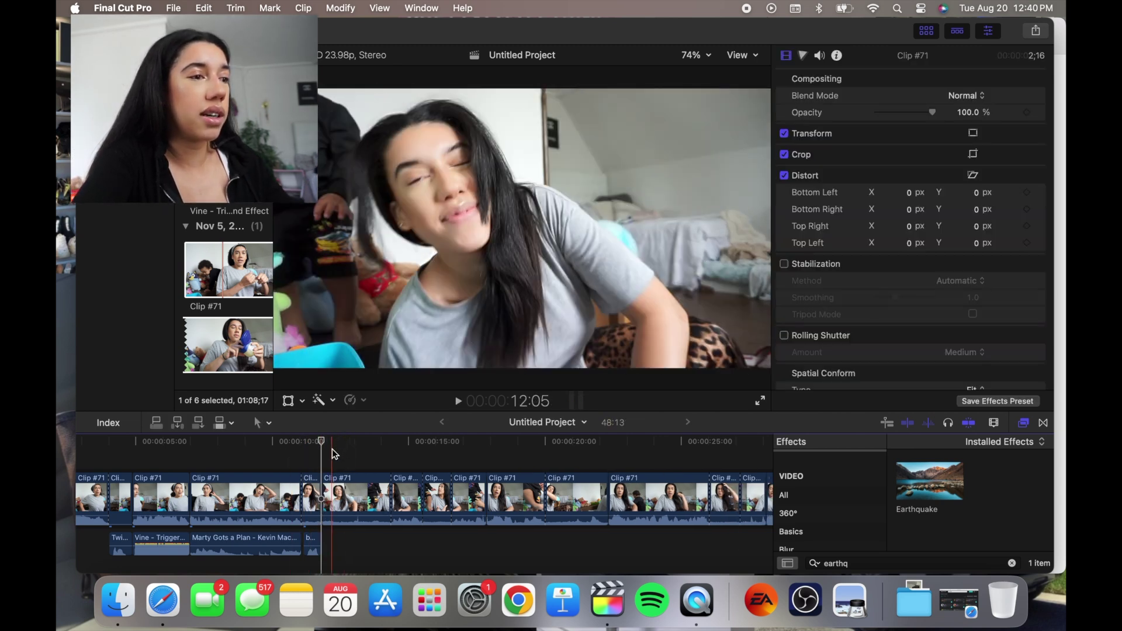
{"action": "left_click", "coordinate": [360, 494]}
{"action": "key", "text": "Delete"}
Play from 11:20, enlarge the clip starting at 13:00 with Transform, and shift its image down.
{"action": "key", "text": "b"}
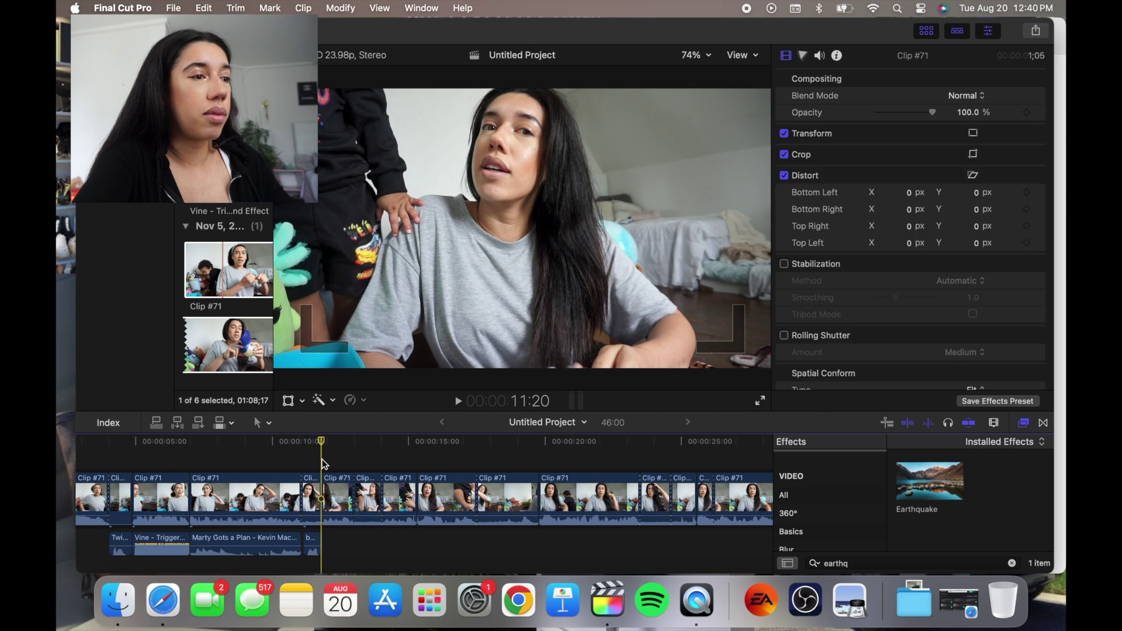
{"action": "key", "text": "space"}
{"action": "key", "text": "space"}
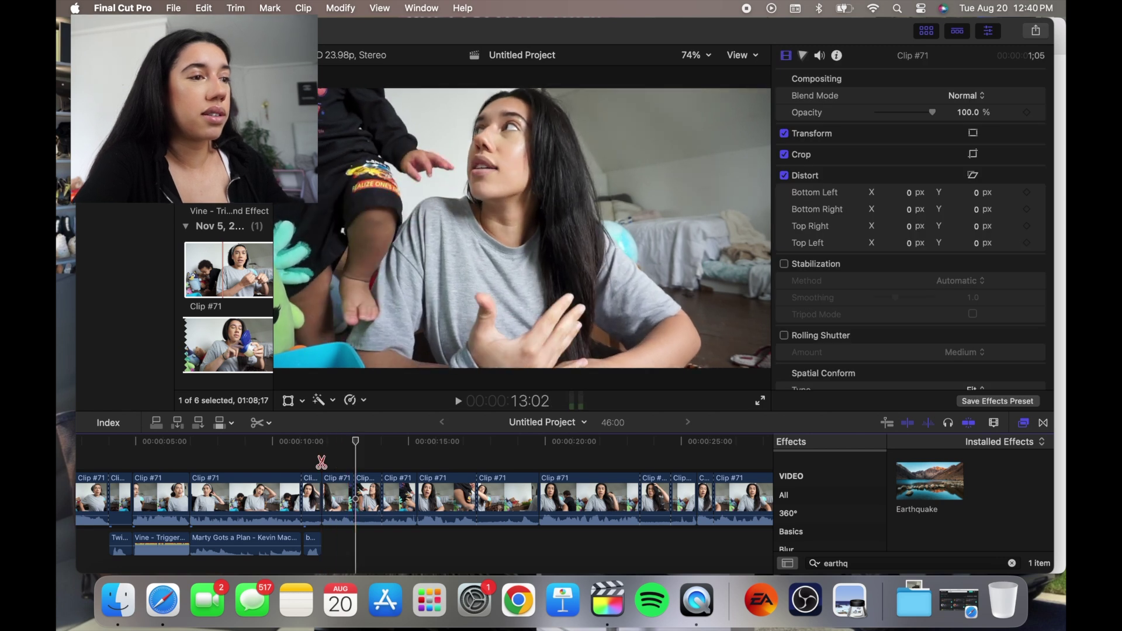
{"action": "key", "text": "a"}
{"action": "left_click", "coordinate": [364, 497]}
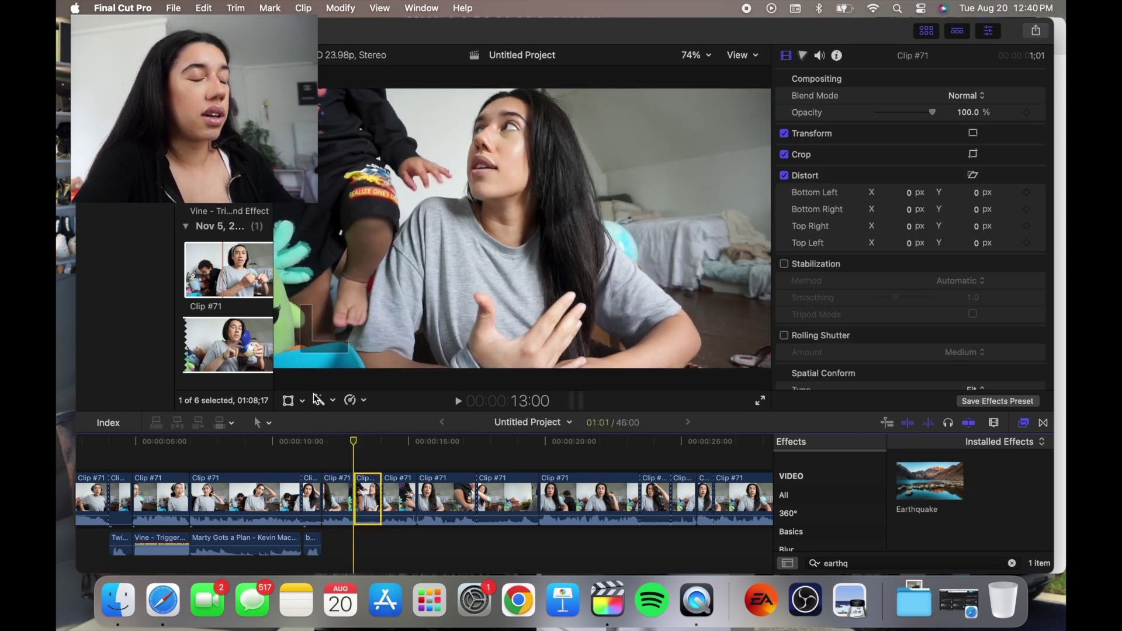
{"action": "left_click_drag", "start_coordinate": [277, 369], "coordinate": [255, 406]}
{"action": "left_click_drag", "start_coordinate": [522, 228], "coordinate": [522, 254]}
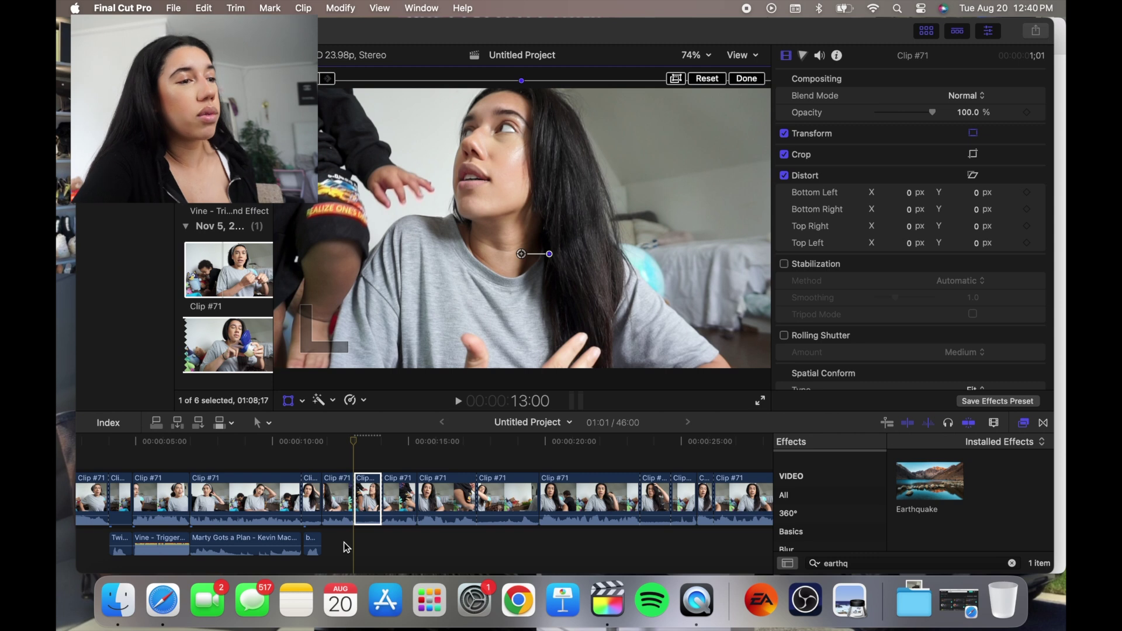
Add Roblox - OOF.mp3 from Finder's SFX folder to the timeline and align it with the start of the clip at 13:00.
{"action": "left_click", "coordinate": [118, 608]}
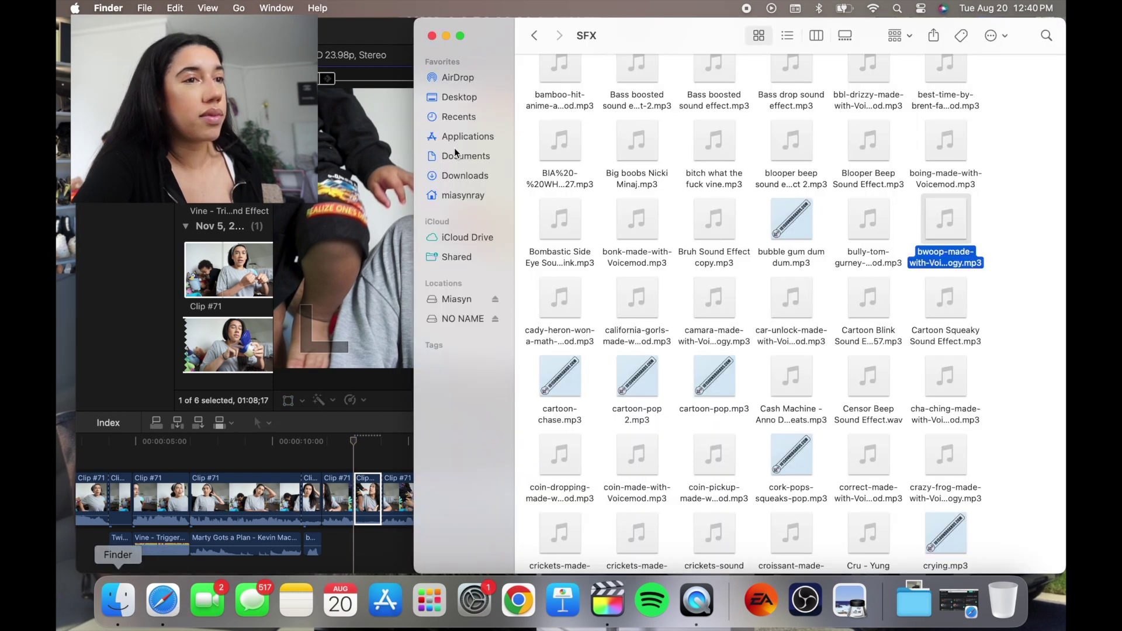
{"action": "scroll", "coordinate": [819, 355], "scroll_direction": "down", "scroll_amount": 1}
{"action": "key", "text": "r"}
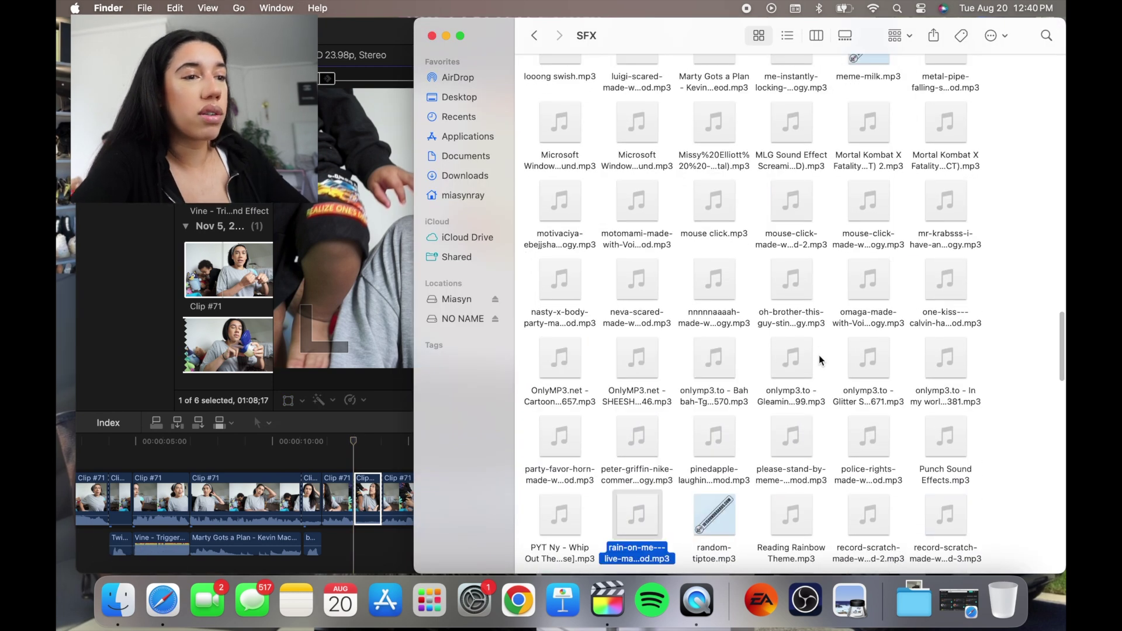
{"action": "scroll", "coordinate": [819, 355], "scroll_direction": "down", "scroll_amount": 5}
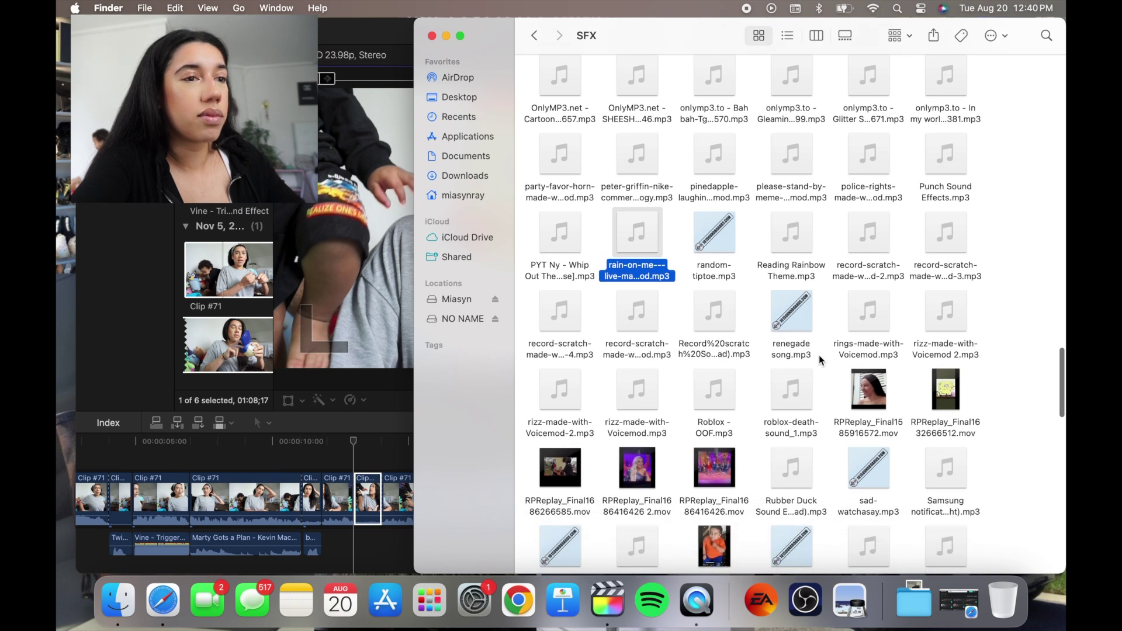
{"action": "scroll", "coordinate": [819, 355], "scroll_direction": "down", "scroll_amount": 2}
{"action": "left_click", "coordinate": [712, 335]}
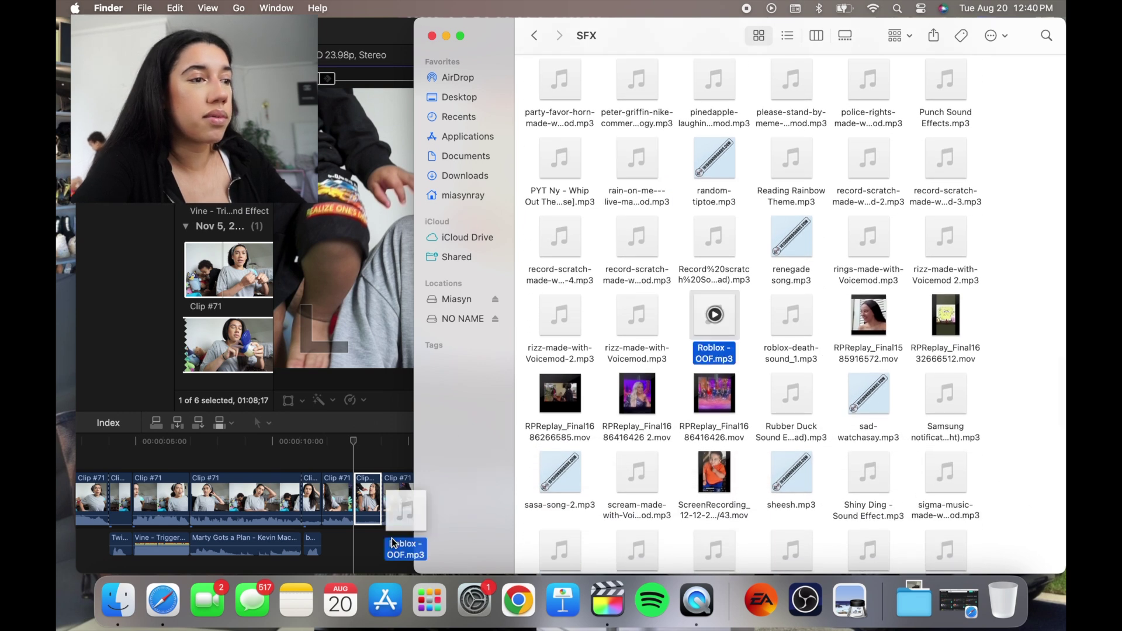
{"action": "left_click_drag", "start_coordinate": [393, 543], "coordinate": [389, 538]}
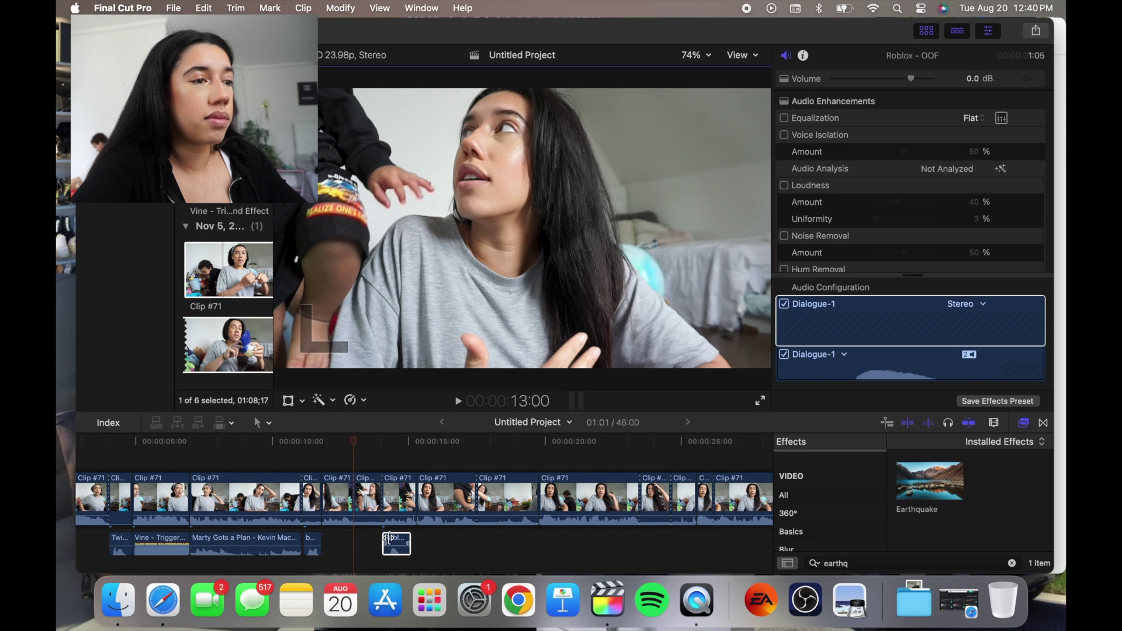
{"action": "left_click_drag", "start_coordinate": [393, 538], "coordinate": [364, 541]}
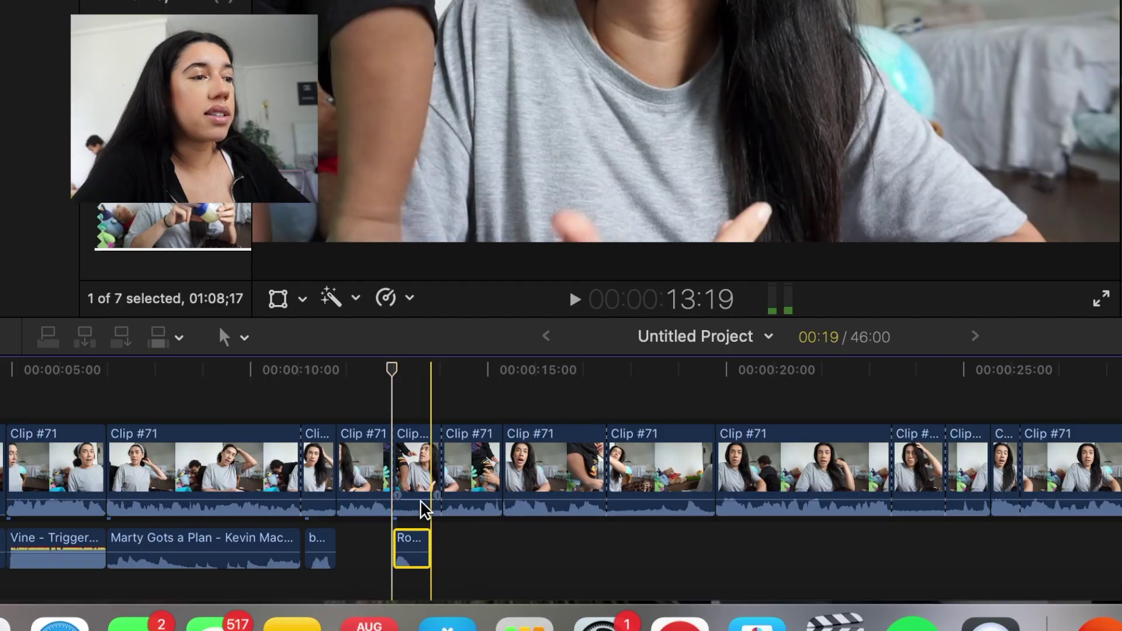
Shorten the enlarged 13:00 clip and its Roblox OOF sound to a common end point, deleting the remainder of the clip.
{"action": "left_click", "coordinate": [413, 417]}
{"action": "key", "text": "b"}
{"action": "left_click", "coordinate": [413, 470]}
{"action": "key", "text": "a"}
{"action": "left_click", "coordinate": [422, 471]}
{"action": "key", "text": "Delete"}
Play on from 11:20, split off the short clip starting at 15:22, and enlarge its image with Transform.
{"action": "key", "text": "space"}
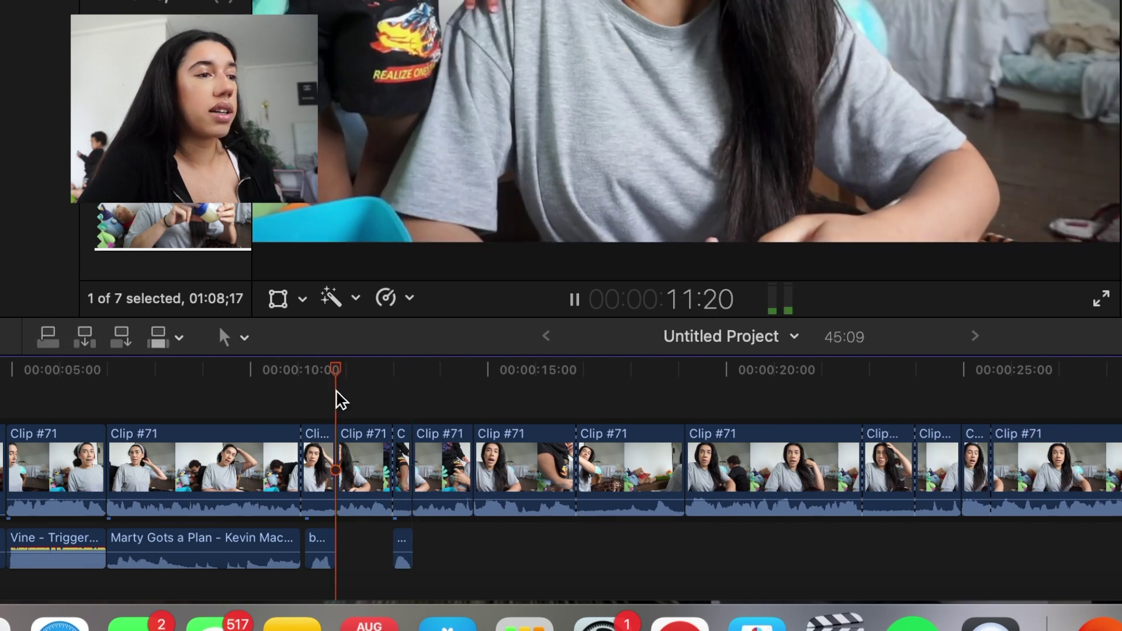
{"action": "key", "text": "b"}
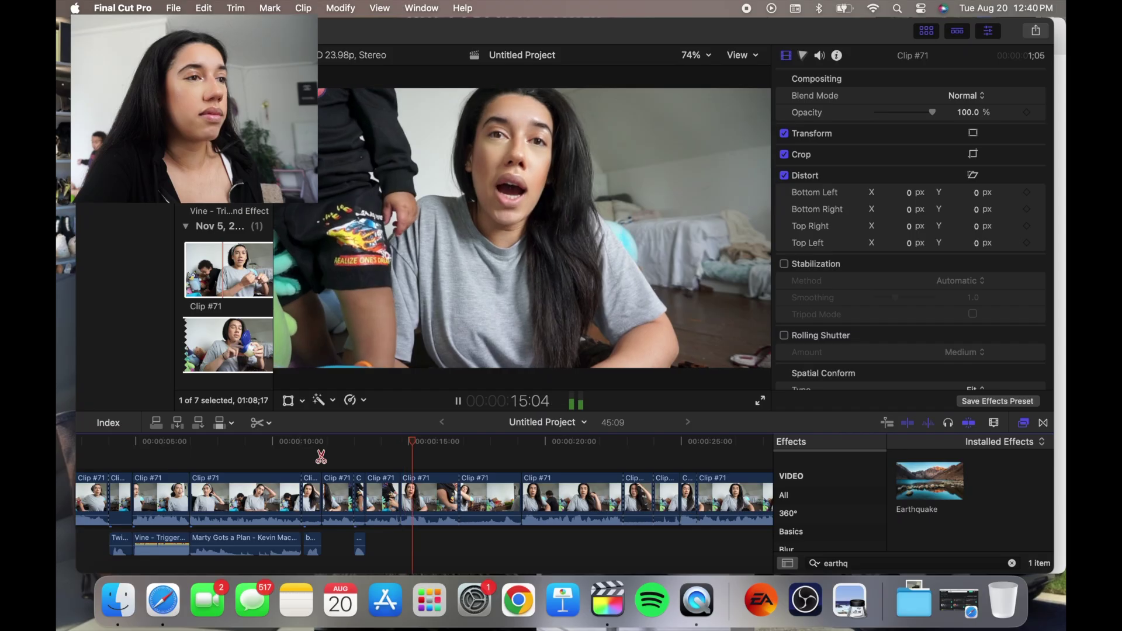
{"action": "key", "text": "space"}
{"action": "left_click", "coordinate": [441, 506]}
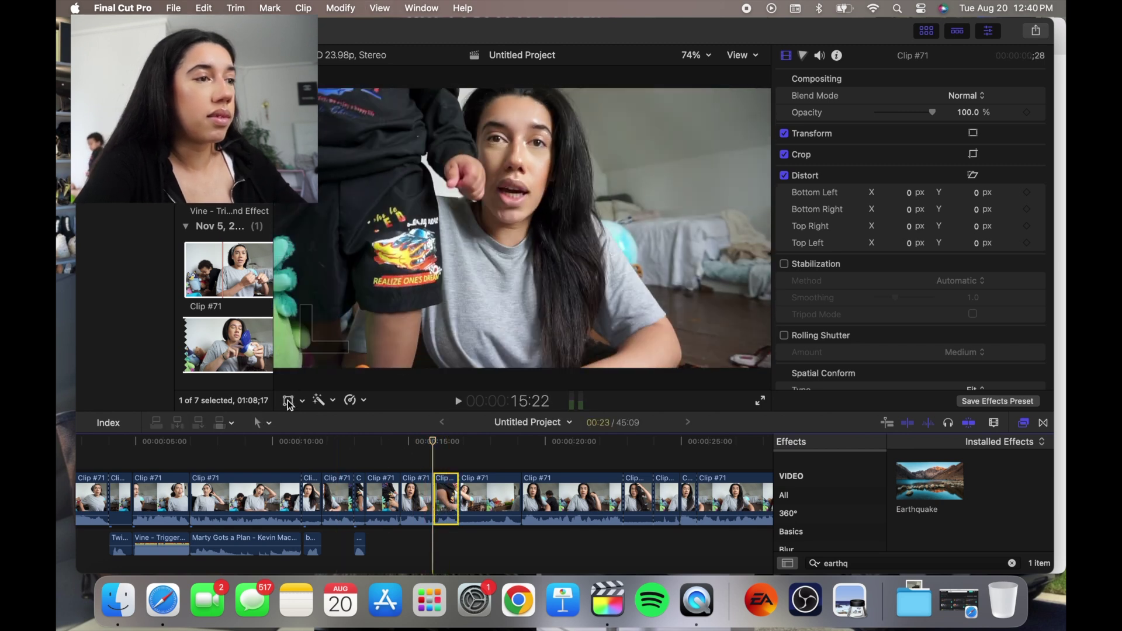
{"action": "left_click_drag", "start_coordinate": [268, 386], "coordinate": [313, 374]}
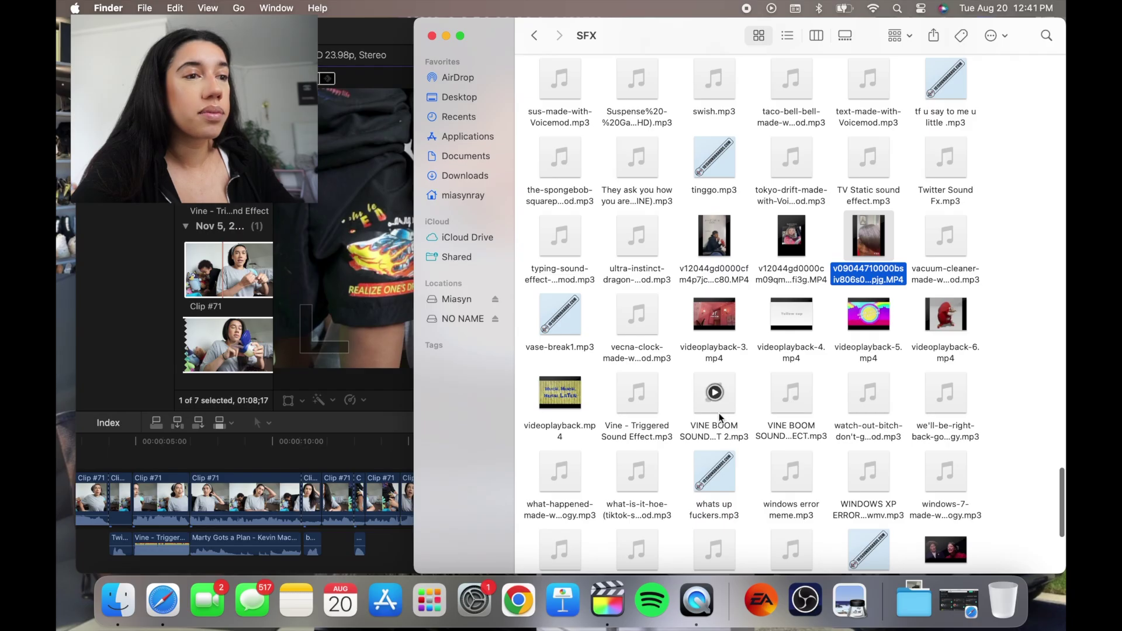
Add VINE BOOM SOUND EFFECT 2 from the SFX folder under the enlarged clip at 15:22, trimmed to the clip's end.
{"action": "left_click_drag", "start_coordinate": [488, 529], "coordinate": [380, 560]}
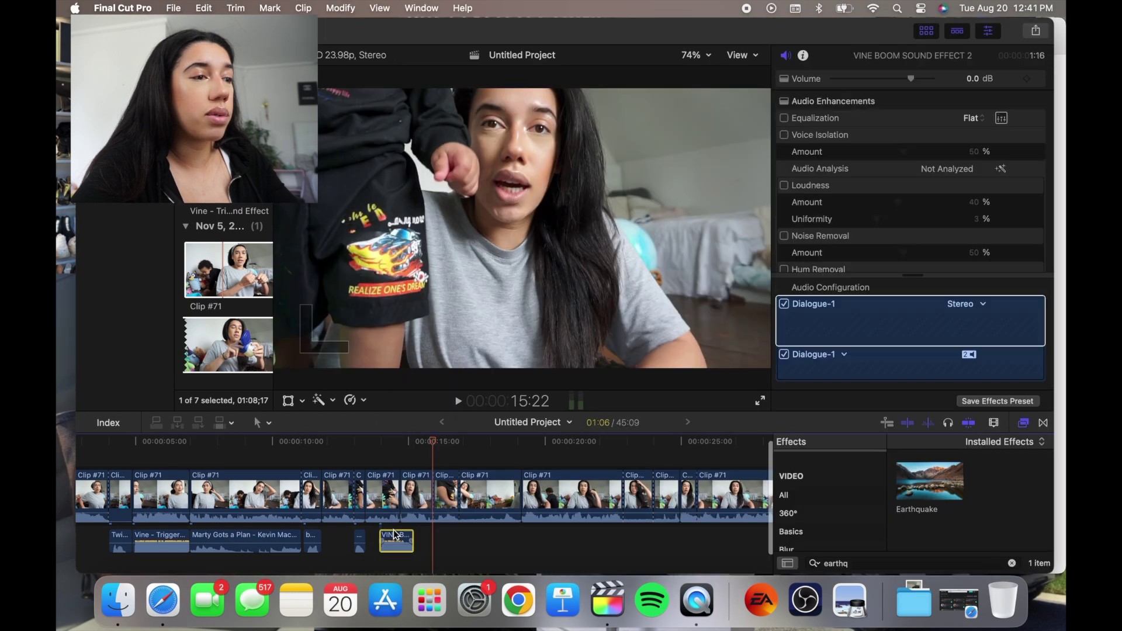
{"action": "mouse_move", "coordinate": [403, 539]}
{"action": "left_mouse_down"}
{"action": "mouse_move", "coordinate": [455, 534]}
{"action": "mouse_move", "coordinate": [417, 521]}
{"action": "left_mouse_up"}
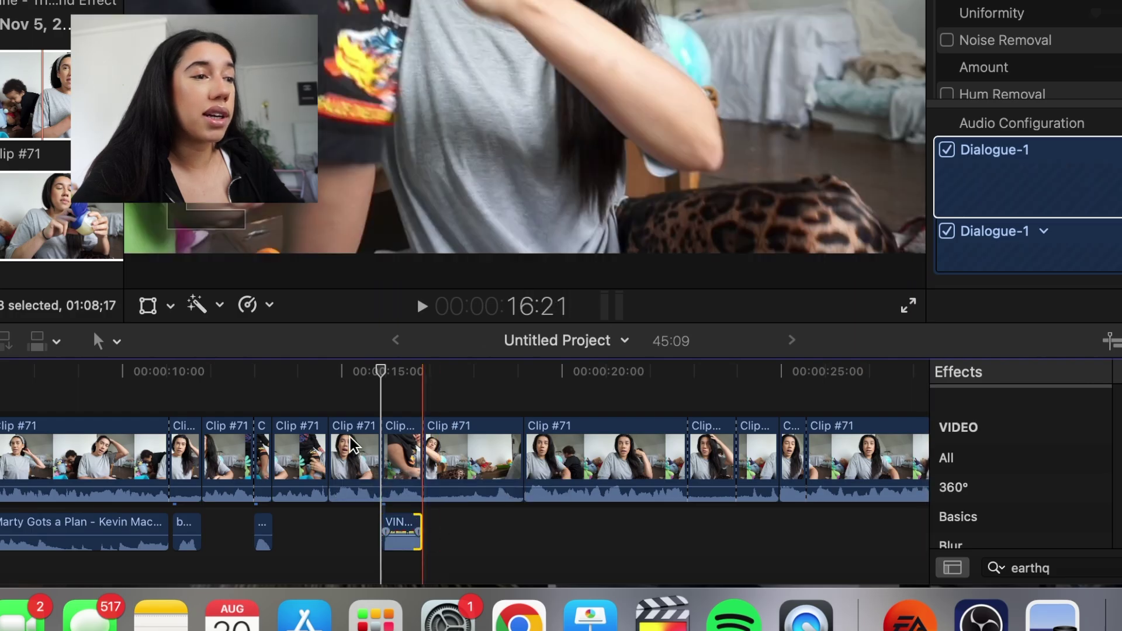
Play the timeline from near its beginning through the Vine Boom section to check the edits and sounds.
{"action": "scroll", "coordinate": [255, 421], "scroll_direction": "left", "scroll_amount": 5}
{"action": "scroll", "coordinate": [255, 421], "scroll_direction": "right", "scroll_amount": 1}
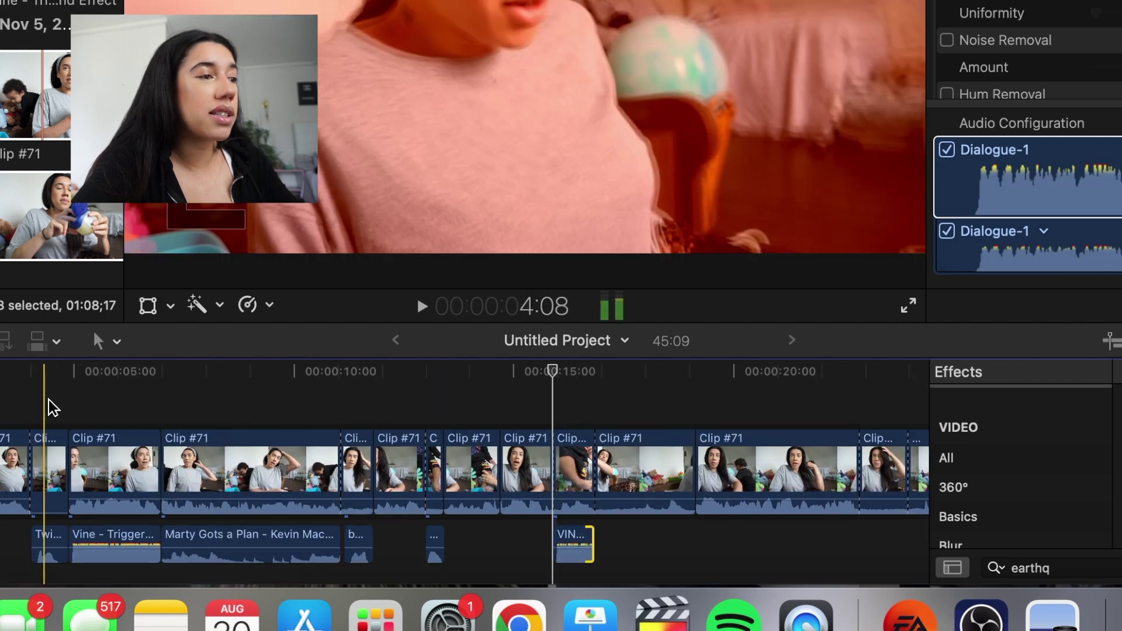
{"action": "left_click", "coordinate": [177, 462]}
{"action": "key", "text": "space"}
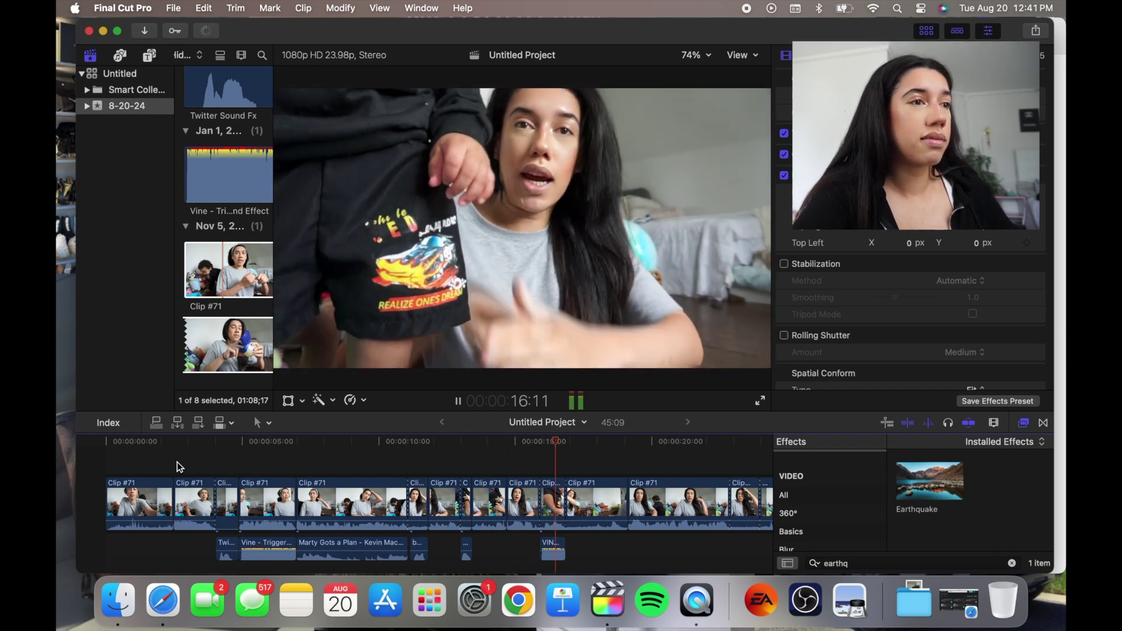
{"action": "key", "text": "space"}
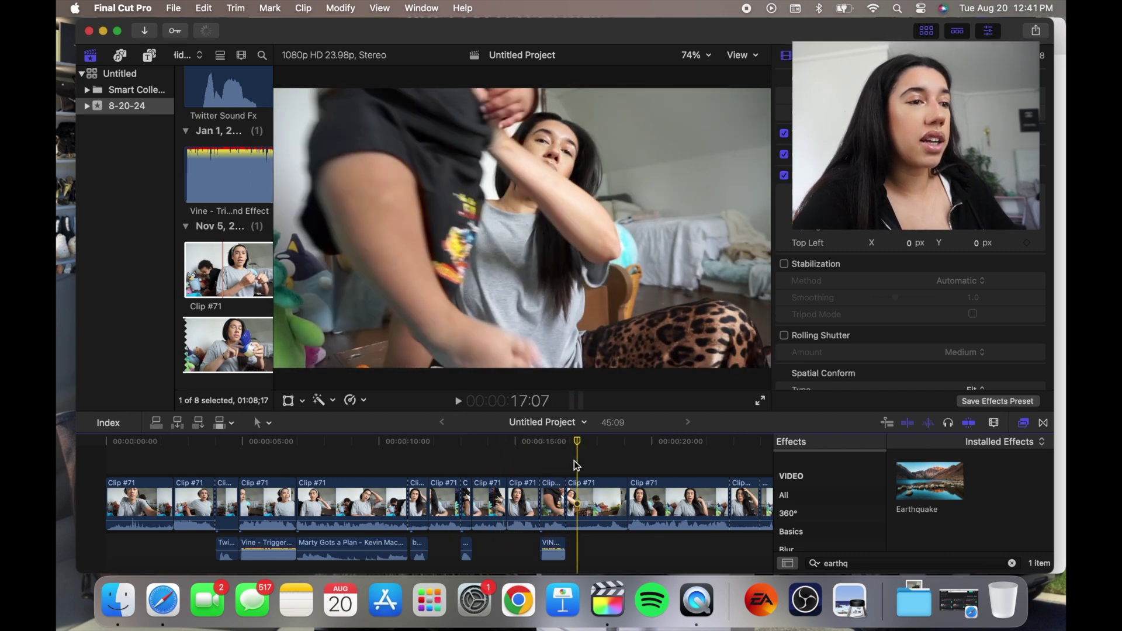
Split the clip at 17:07, add a Transform keyframe there, and enlarge and reposition its image at 17:17.
{"action": "left_click", "coordinate": [582, 502]}
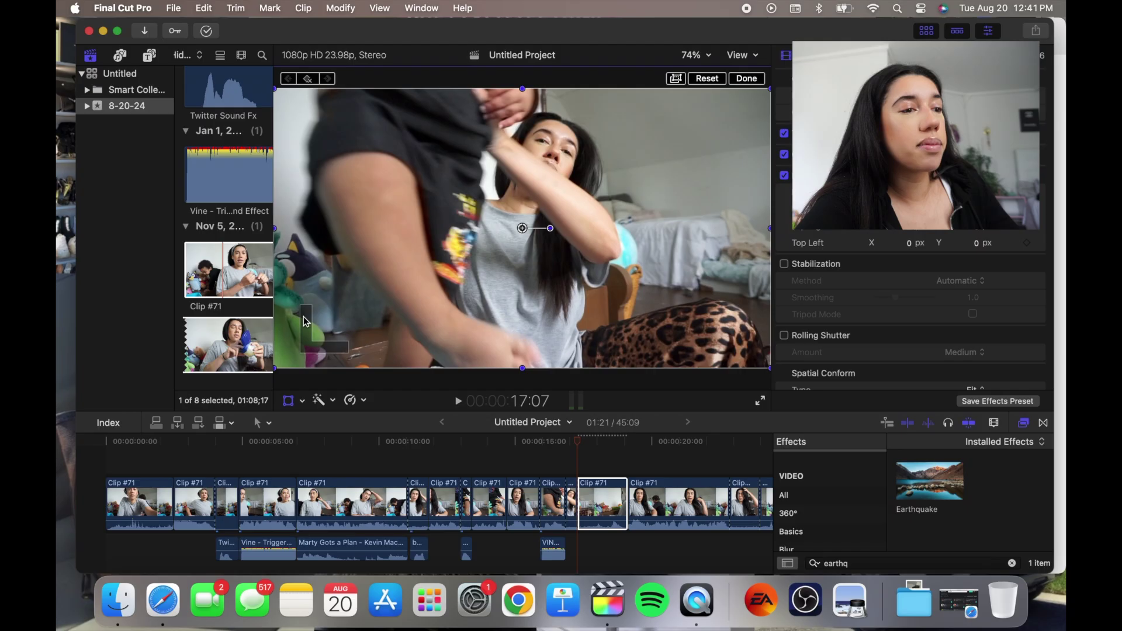
{"action": "key", "text": "space"}
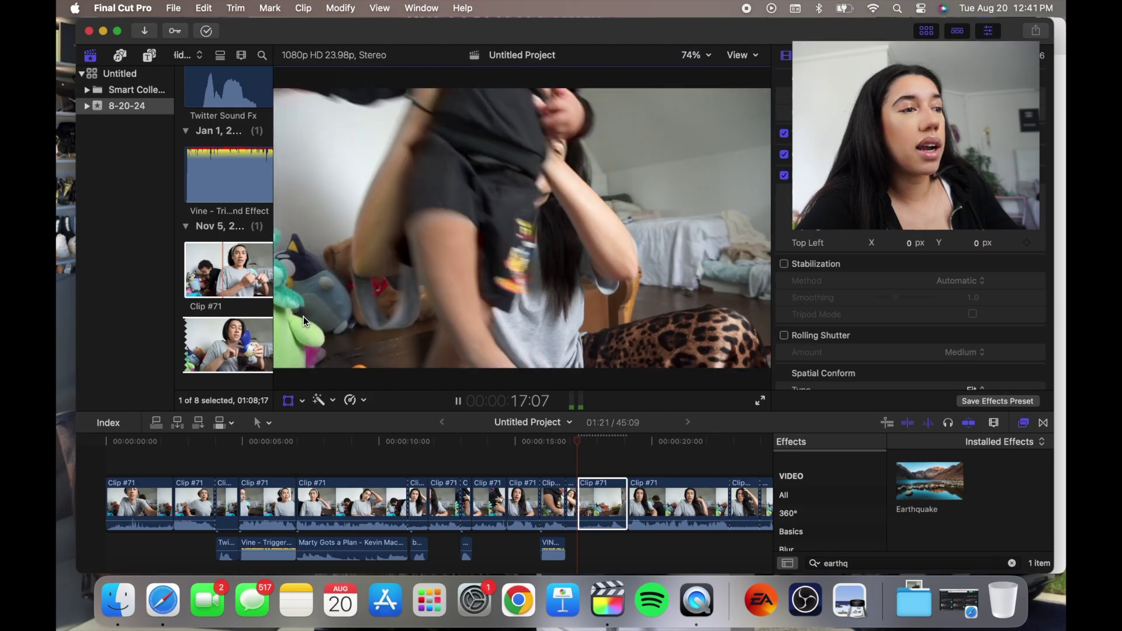
{"action": "key", "text": "space"}
{"action": "left_click_drag", "start_coordinate": [278, 369], "coordinate": [252, 406]}
{"action": "left_click_drag", "start_coordinate": [490, 187], "coordinate": [452, 209]}
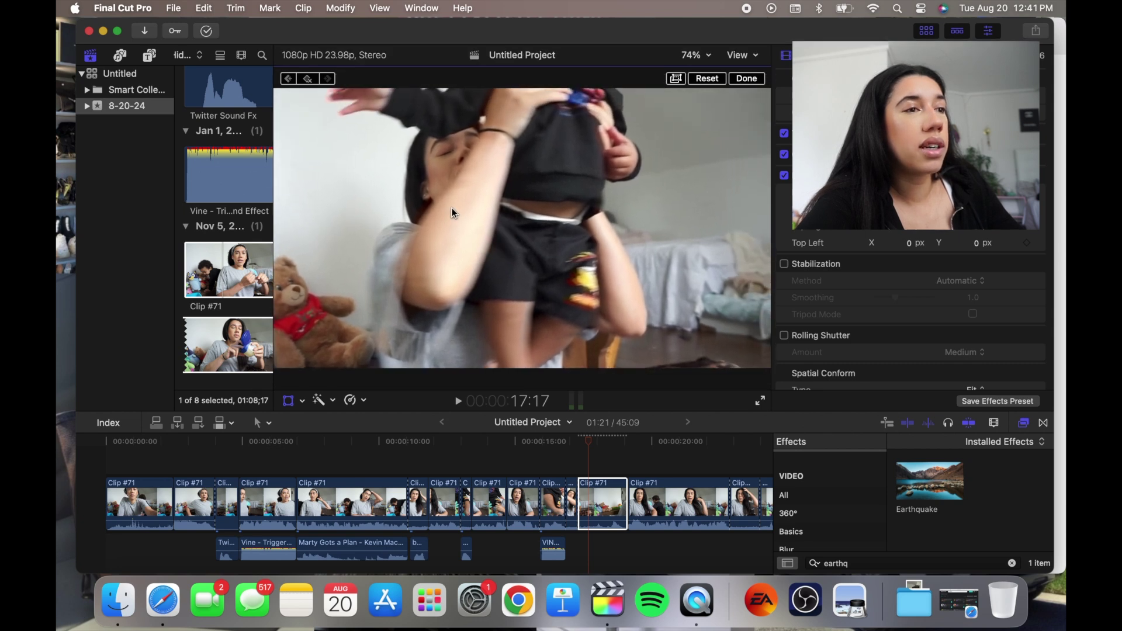
Advance further into the keyframed clip and enlarge and reposition its image again to frame the face closer.
{"action": "key", "text": "space"}
{"action": "left_click_drag", "start_coordinate": [666, 233], "coordinate": [539, 177]}
{"action": "left_click_drag", "start_coordinate": [647, 359], "coordinate": [713, 396]}
{"action": "left_click_drag", "start_coordinate": [678, 222], "coordinate": [725, 308]}
Add the zapsplat foley whoosh file ending in 797 from the SFX folder, ending at the 17:17 zoom, and play it back.
{"action": "left_click", "coordinate": [118, 601]}
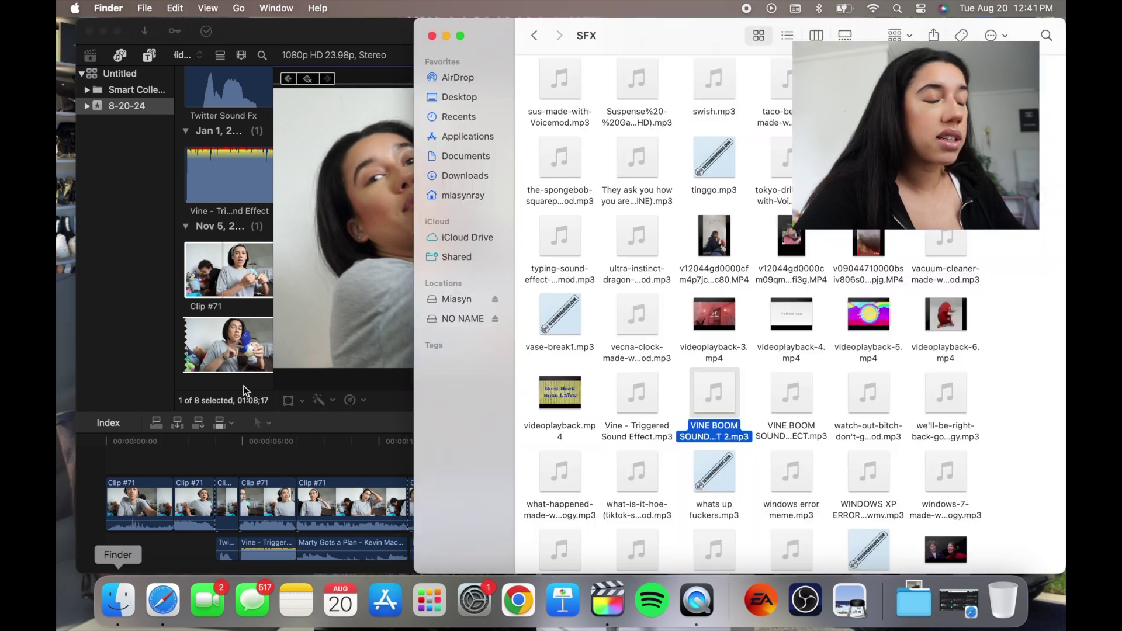
{"action": "scroll", "coordinate": [937, 278], "scroll_direction": "down", "scroll_amount": 10}
{"action": "left_click_drag", "start_coordinate": [646, 531], "coordinate": [587, 518]}
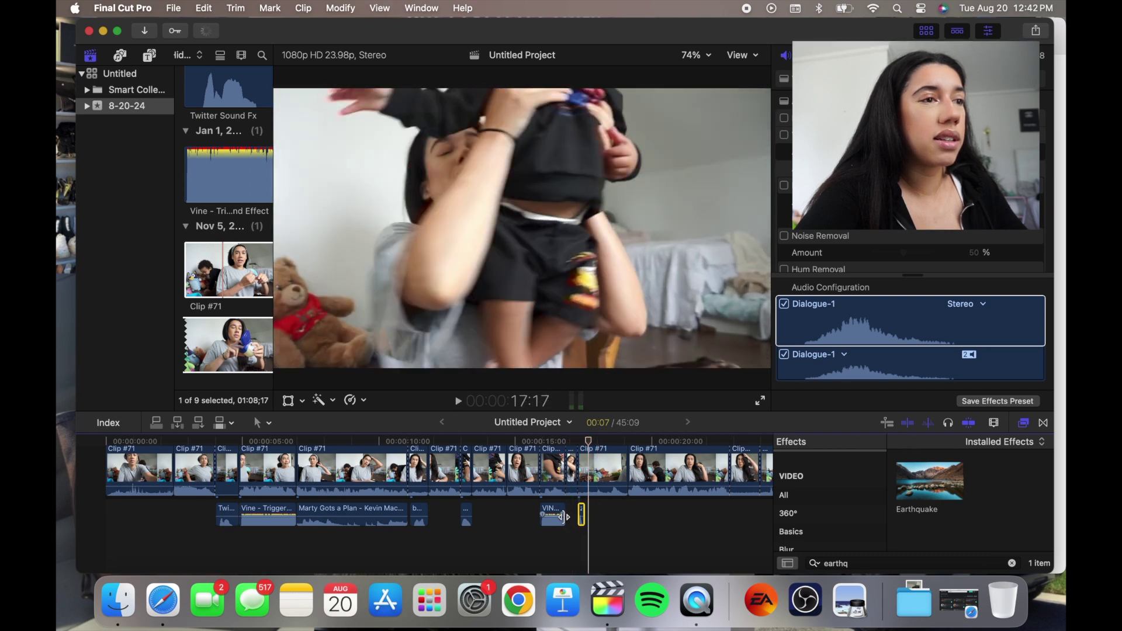
{"action": "key", "text": "super+equal"}
{"action": "key", "text": "super+equal"}
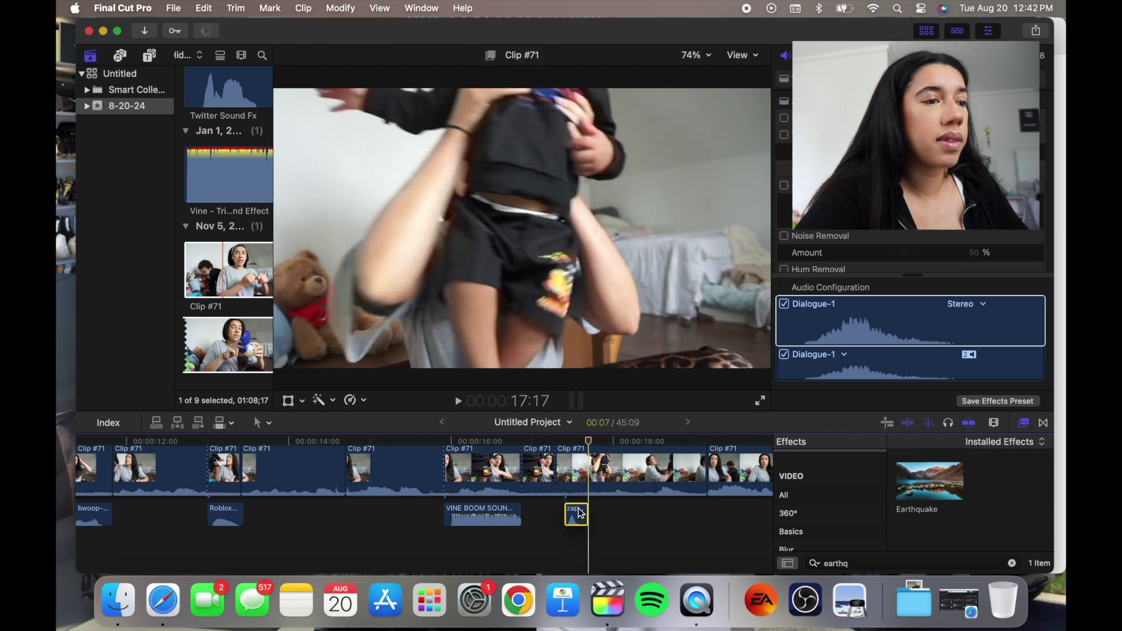
{"action": "left_click", "coordinate": [545, 504]}
{"action": "key", "text": "space"}
{"action": "key", "text": "space"}
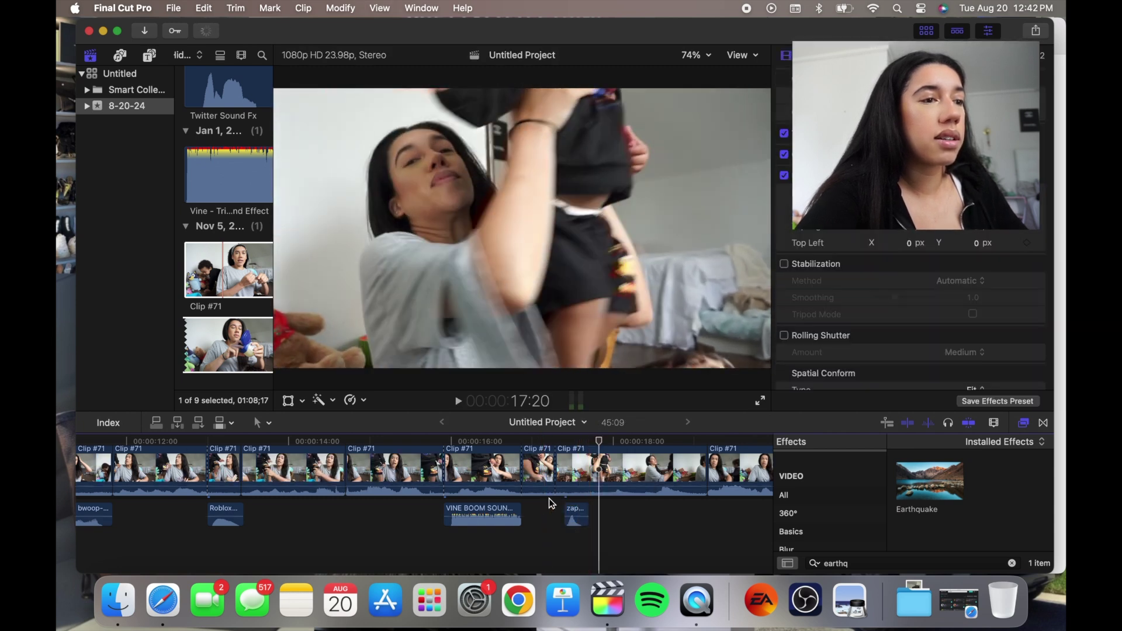
Add another zapsplat sound from the SFX folder and place it after the first whoosh, ending at the second zoom point.
{"action": "left_click", "coordinate": [118, 602]}
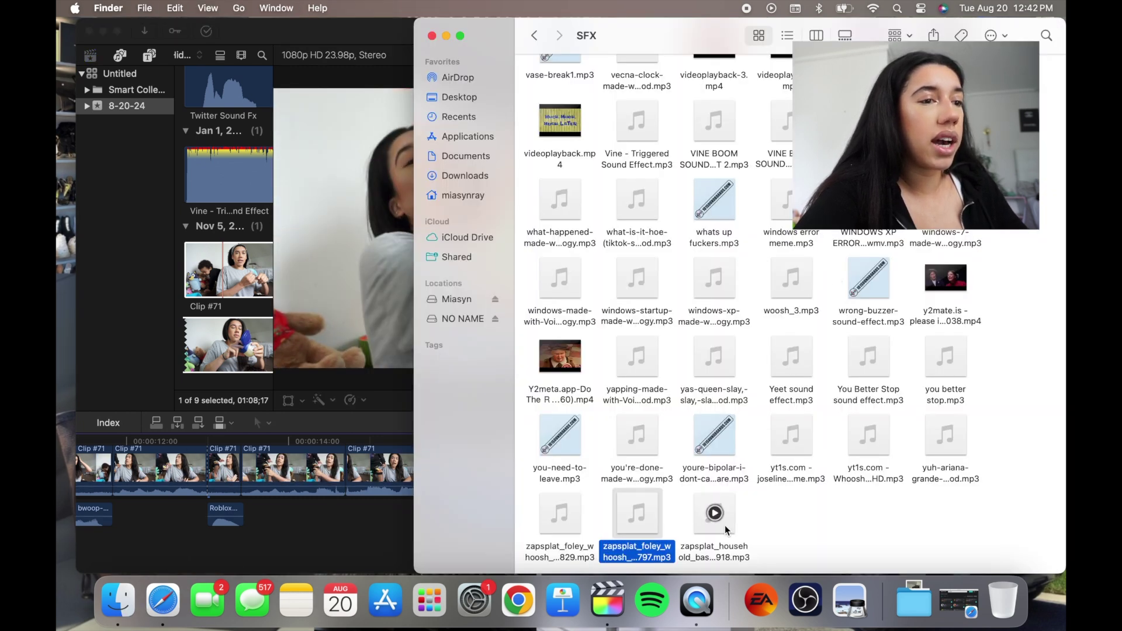
{"action": "left_click_drag", "start_coordinate": [382, 538], "coordinate": [392, 511]}
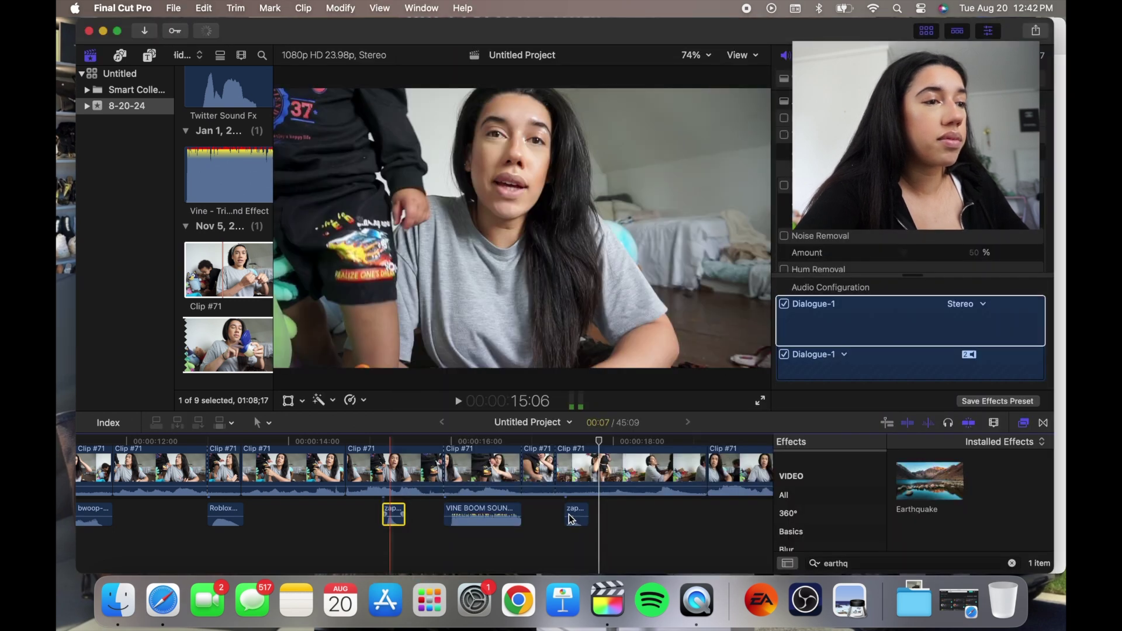
{"action": "left_click_drag", "start_coordinate": [583, 520], "coordinate": [600, 517]}
{"action": "key", "text": "space"}
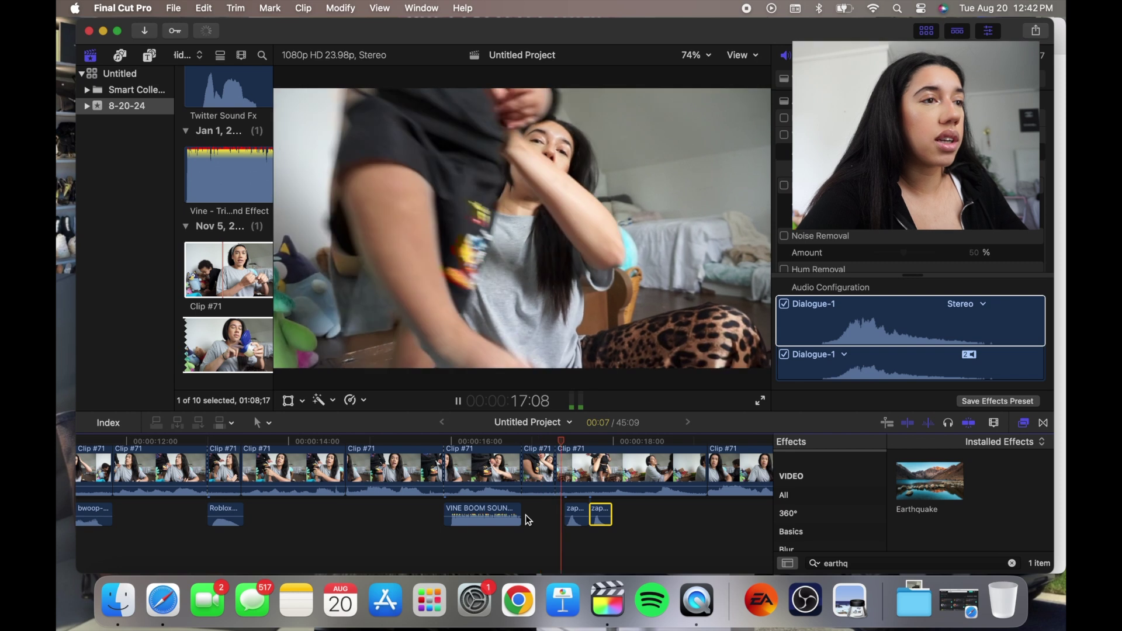
{"action": "key", "text": "space"}
{"action": "left_click_drag", "start_coordinate": [608, 513], "coordinate": [639, 507]}
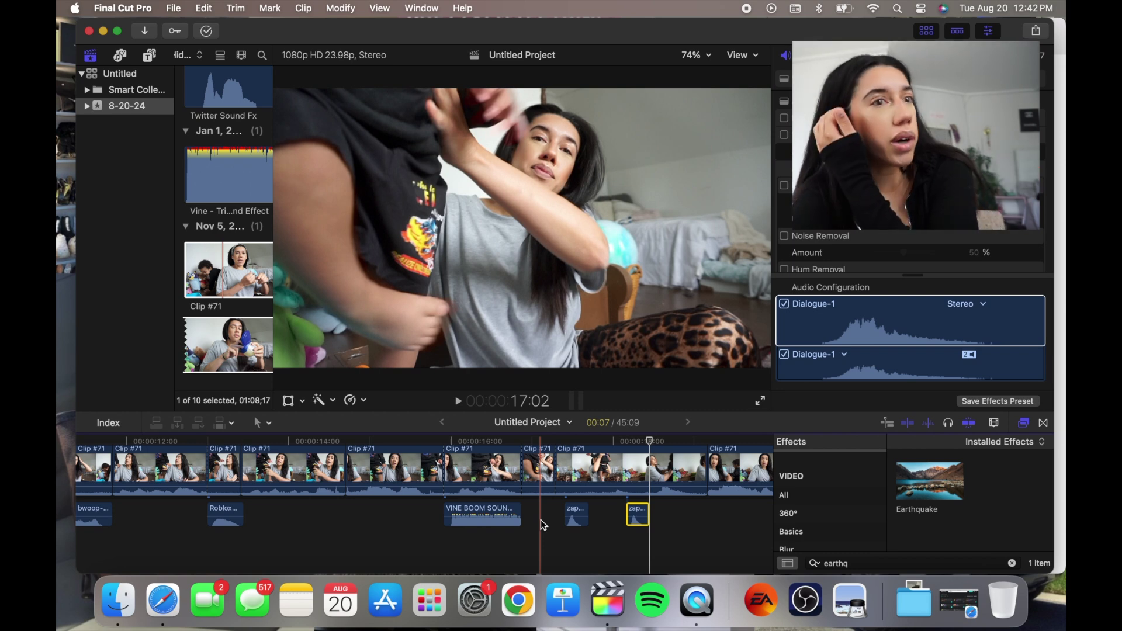
Try trimming the end of the second zapsplat sound and undo the change.
{"action": "key", "text": "space"}
{"action": "key", "text": "space"}
{"action": "left_click_drag", "start_coordinate": [649, 511], "coordinate": [637, 510]}
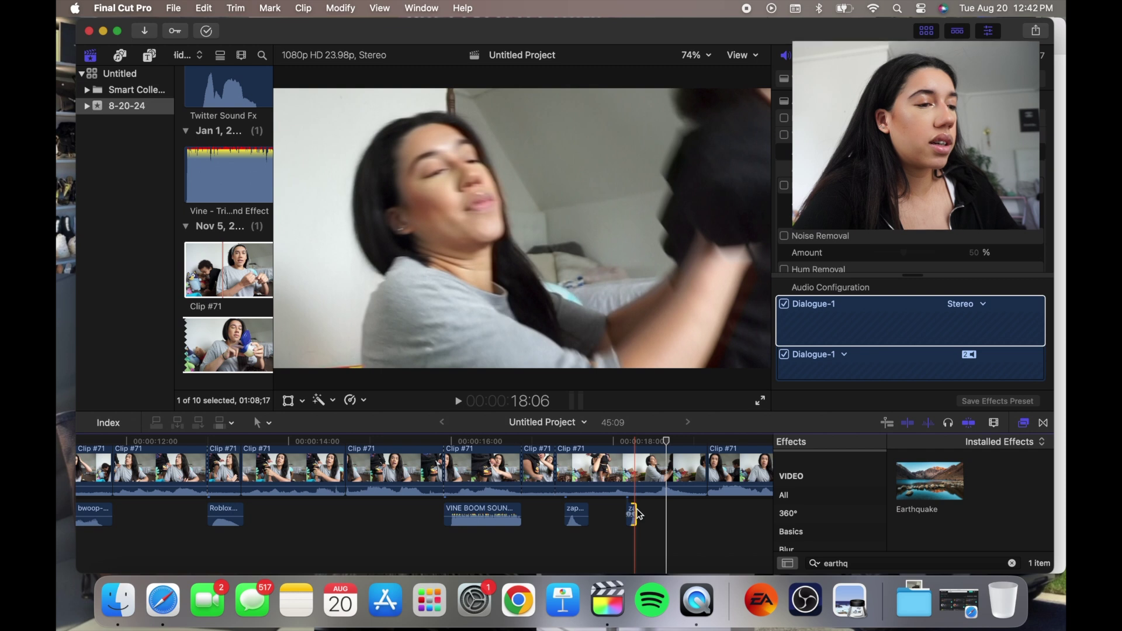
{"action": "key", "text": "super+z"}
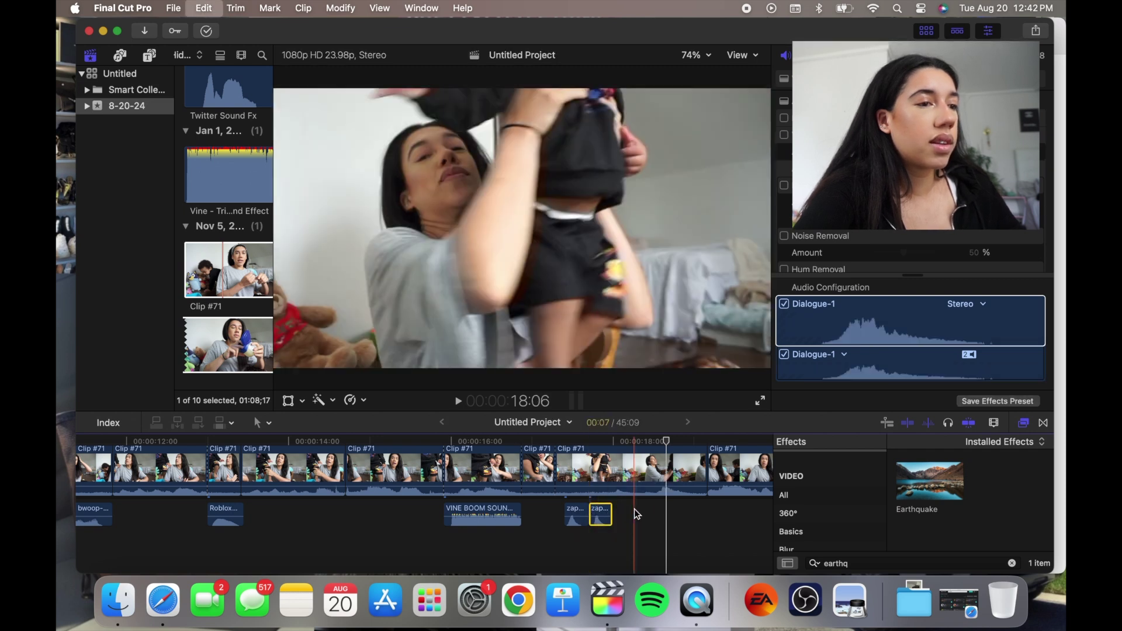
Play back the zoom section and shift the second zapsplat sound slightly later, leaving a small gap after the first whoosh.
{"action": "key", "text": "space"}
{"action": "key", "text": "space"}
{"action": "scroll", "coordinate": [592, 525], "scroll_direction": "up", "scroll_amount": 2}
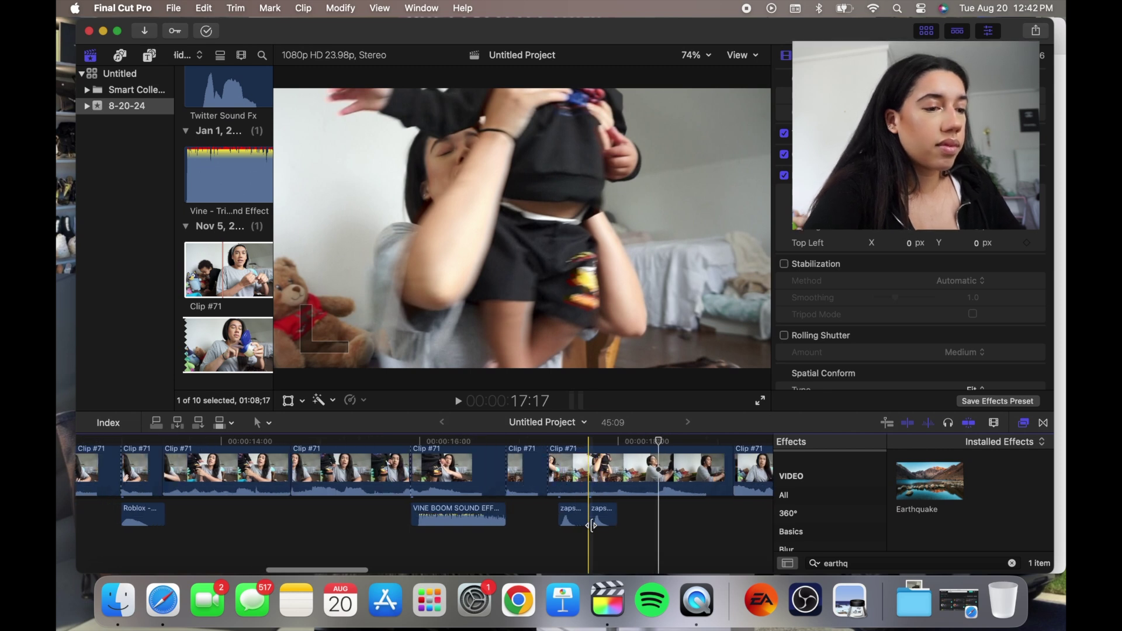
{"action": "left_click_drag", "start_coordinate": [605, 514], "coordinate": [611, 515]}
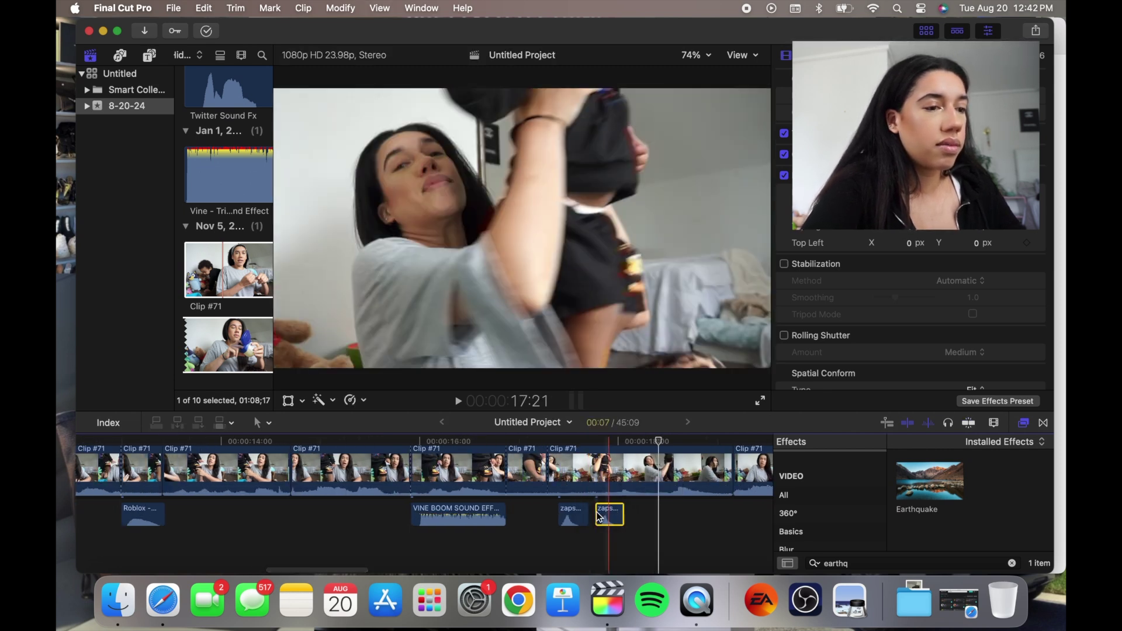
Play through the zoomed section and split the video clip at 18:12.
{"action": "key", "text": "space"}
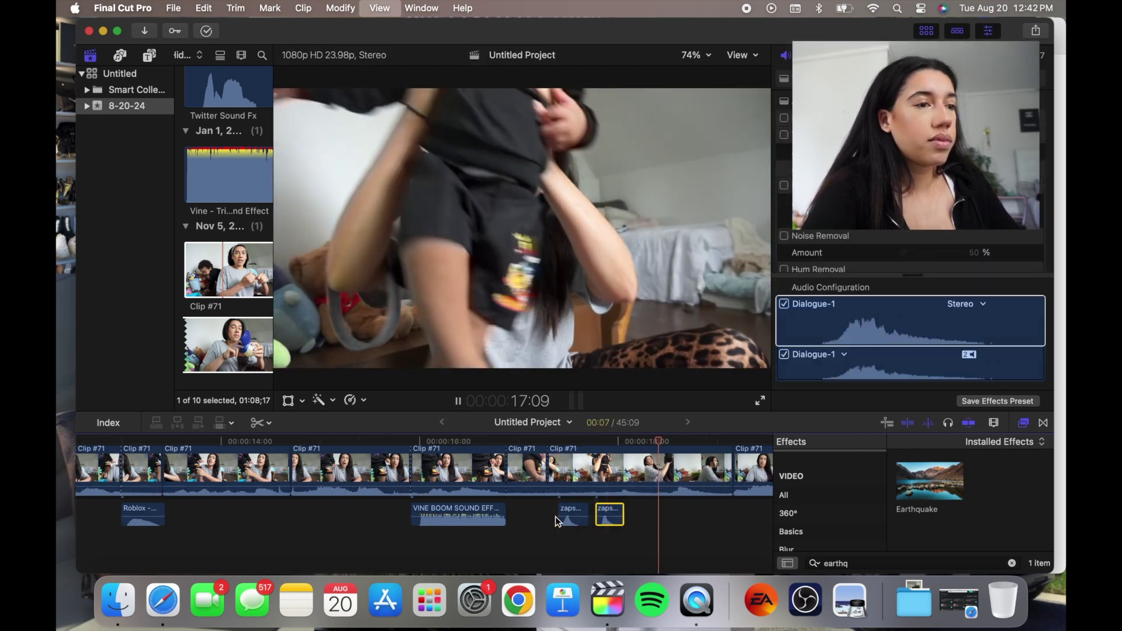
{"action": "key", "text": "b"}
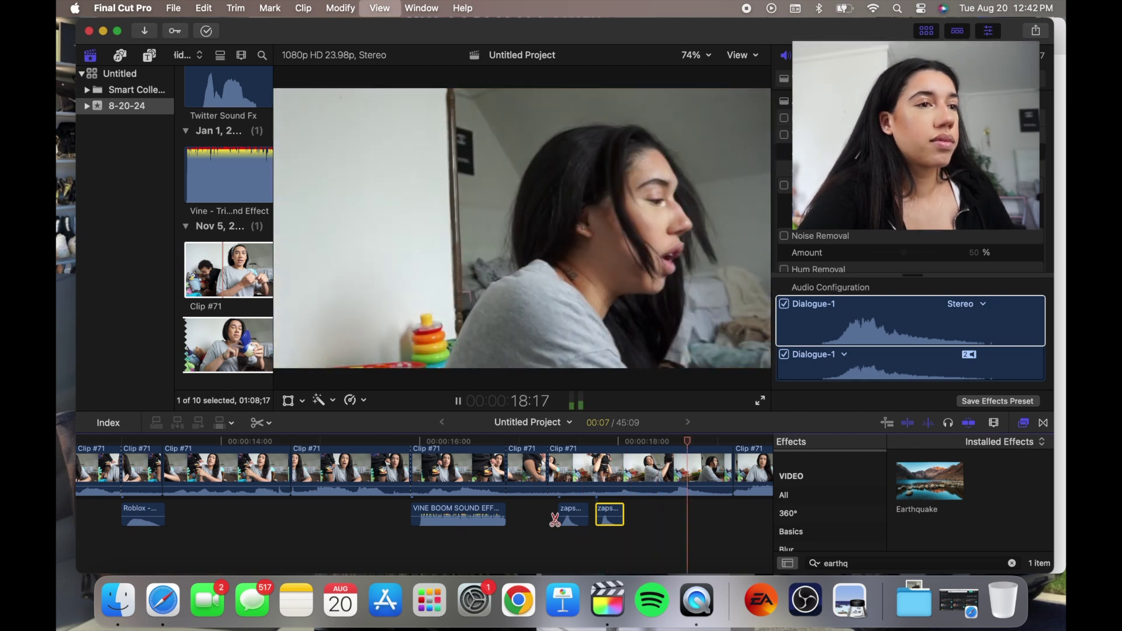
{"action": "key", "text": "space"}
{"action": "left_click", "coordinate": [668, 490]}
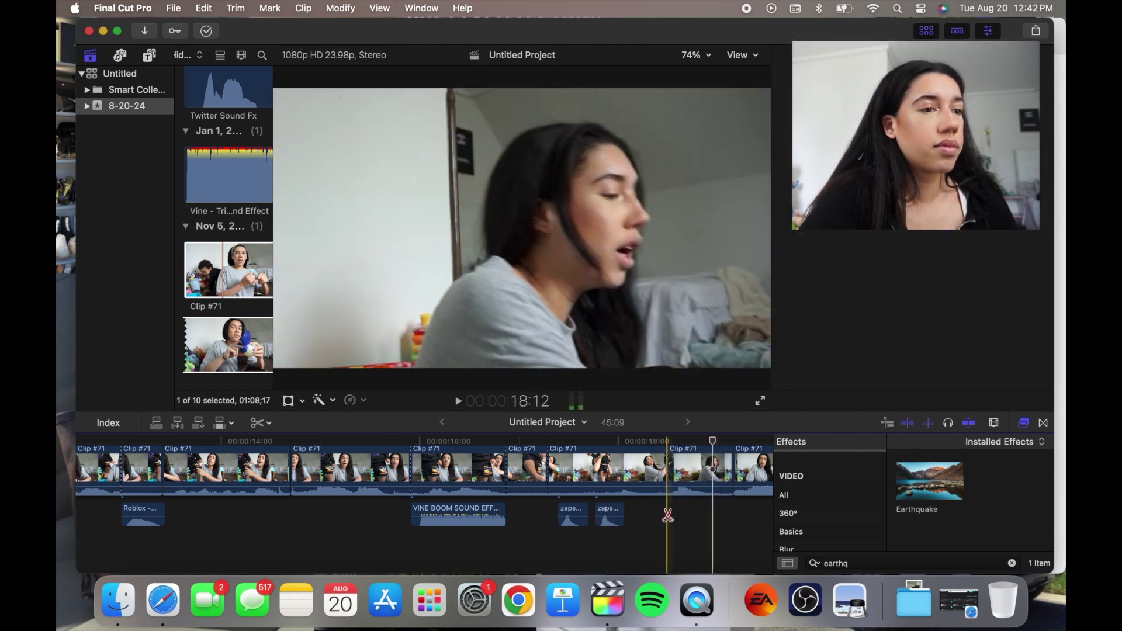
Reset the Transform on the new clip segment starting at 18:12 to return it to the full, unzoomed framing.
{"action": "key", "text": "a"}
{"action": "left_click", "coordinate": [668, 512]}
{"action": "scroll", "coordinate": [668, 512], "scroll_direction": "up", "scroll_amount": 2}
{"action": "left_click", "coordinate": [687, 494]}
{"action": "left_click", "coordinate": [285, 398]}
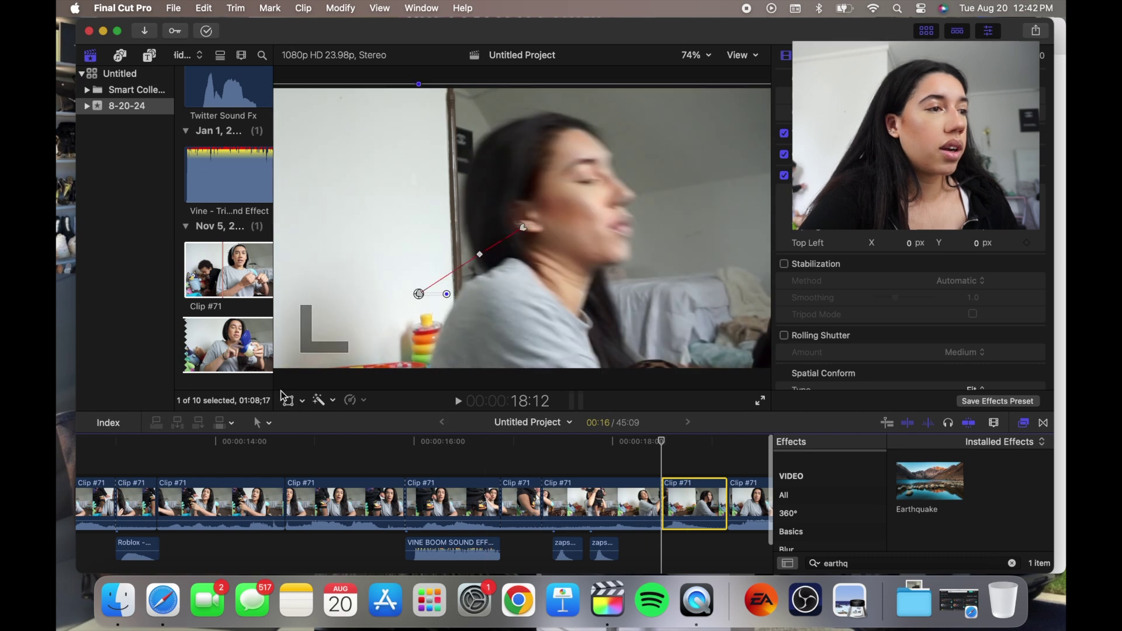
{"action": "left_click", "coordinate": [715, 81]}
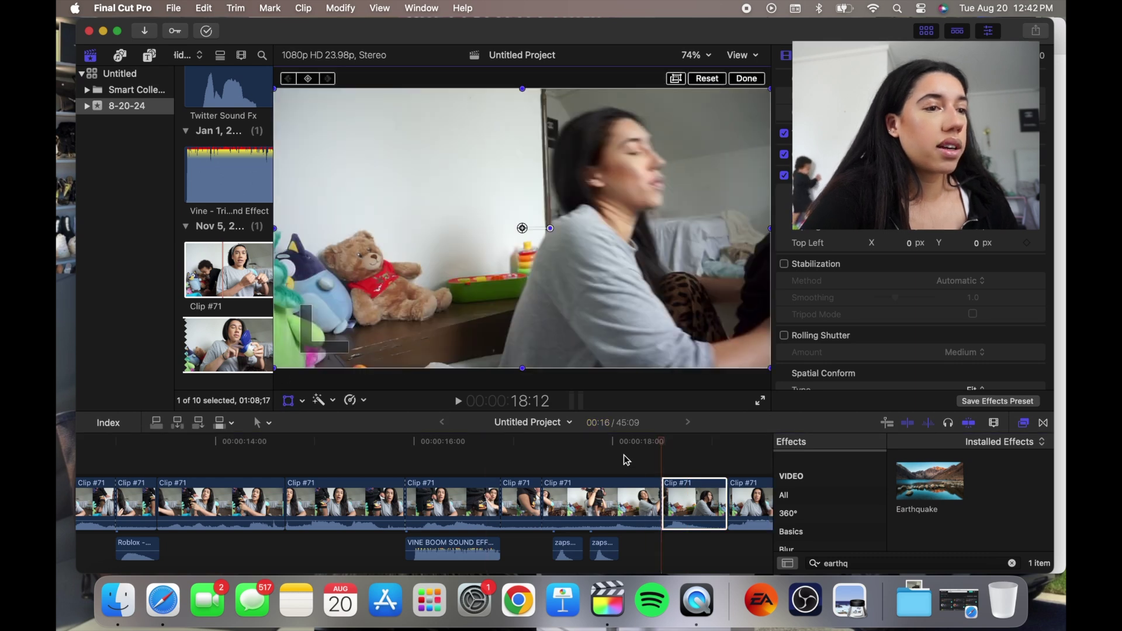
Hide the effects browser, add Marty Gots a Plan under the clip starting at 19:04, and place the Shiny Ding sound just before 25 seconds.
{"action": "key", "text": "super+minus"}
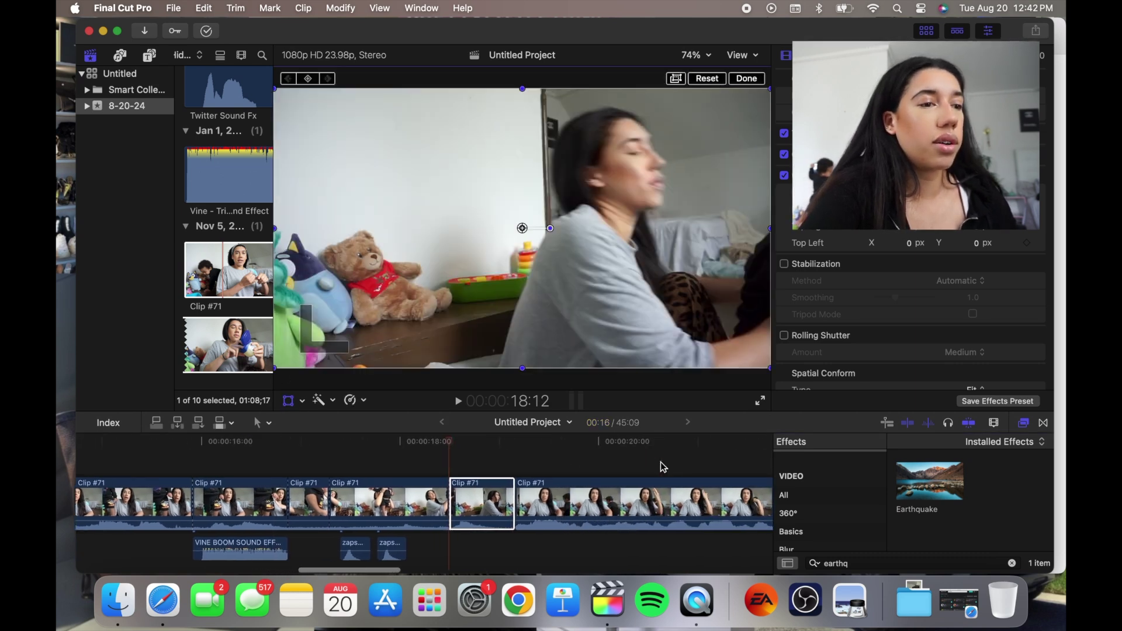
{"action": "key", "text": "super+minus"}
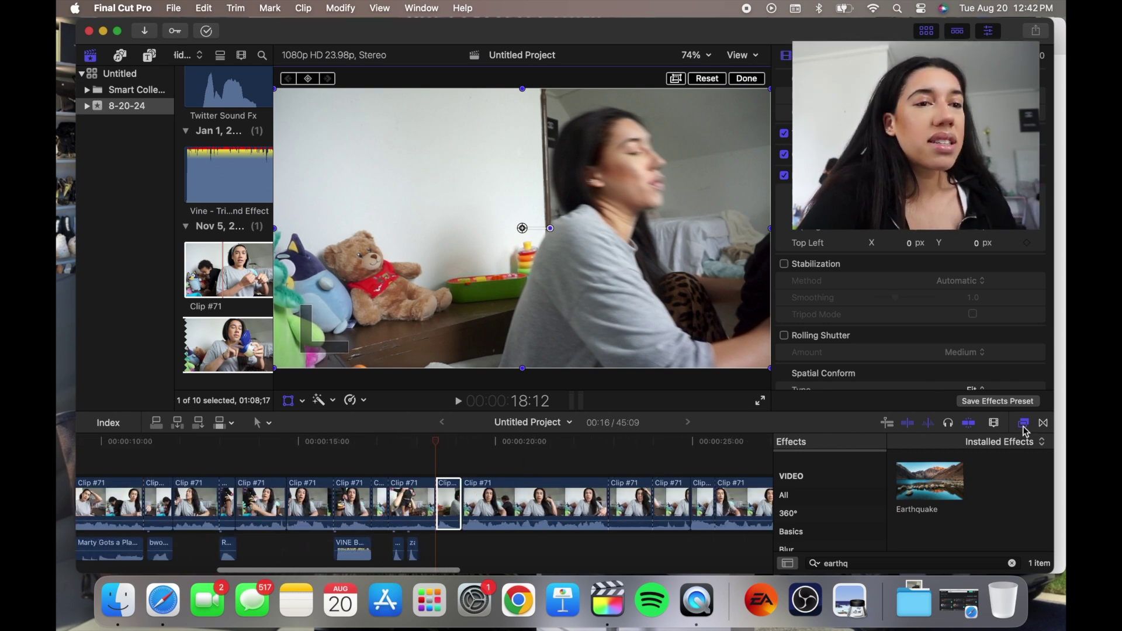
{"action": "left_click", "coordinate": [1042, 424]}
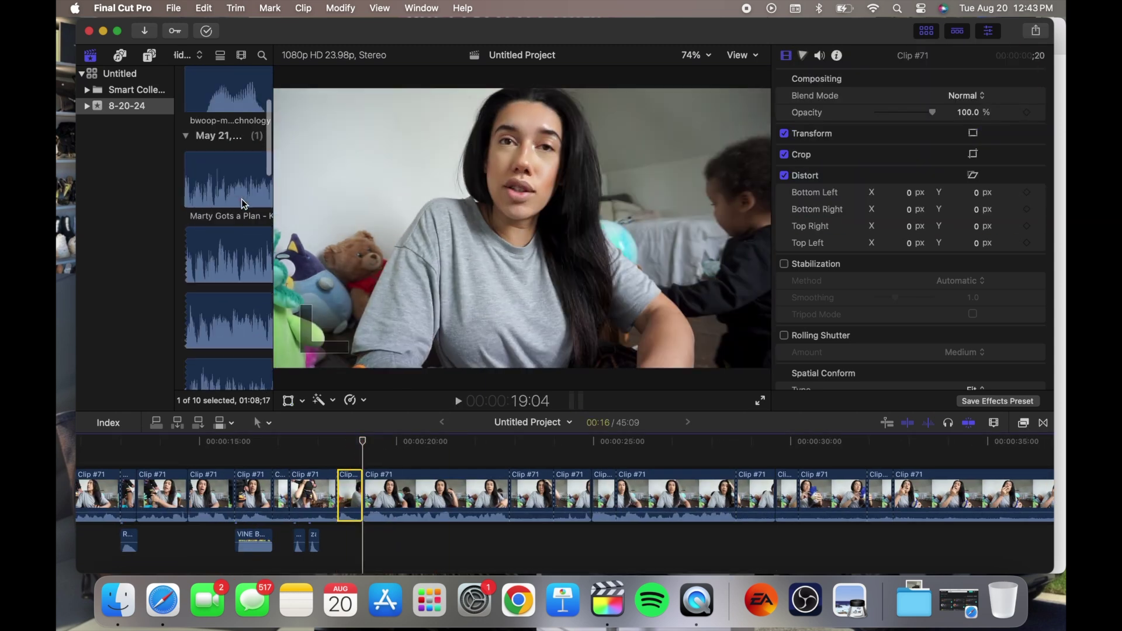
{"action": "left_click", "coordinate": [490, 541]}
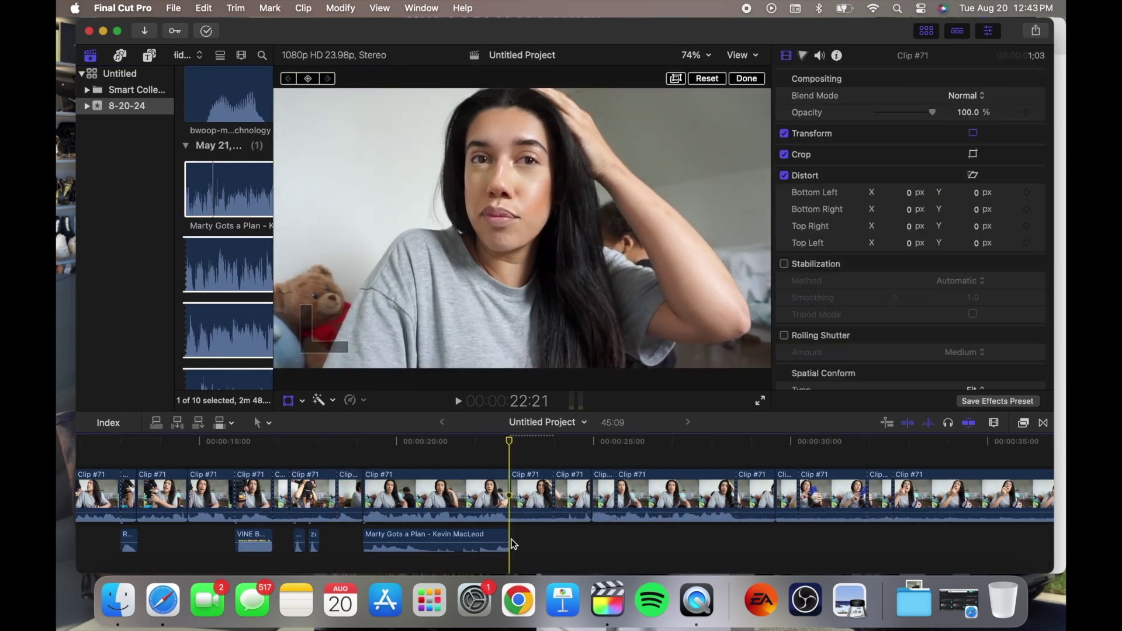
{"action": "left_click", "coordinate": [528, 541], "text": "super"}
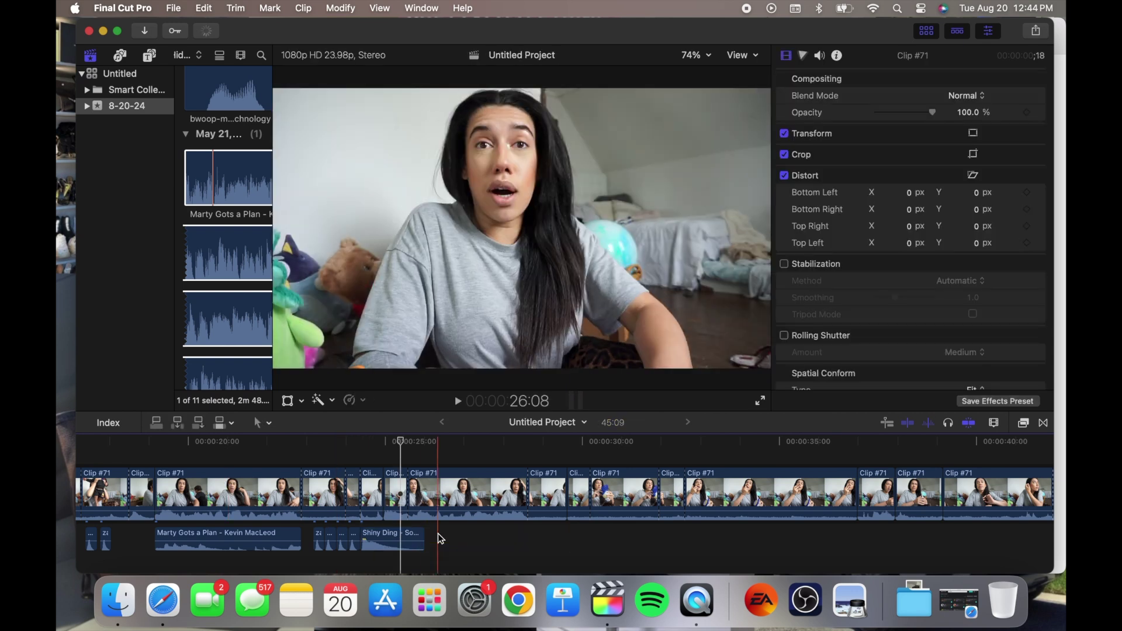
{"action": "left_click_drag", "start_coordinate": [398, 543], "coordinate": [400, 539]}
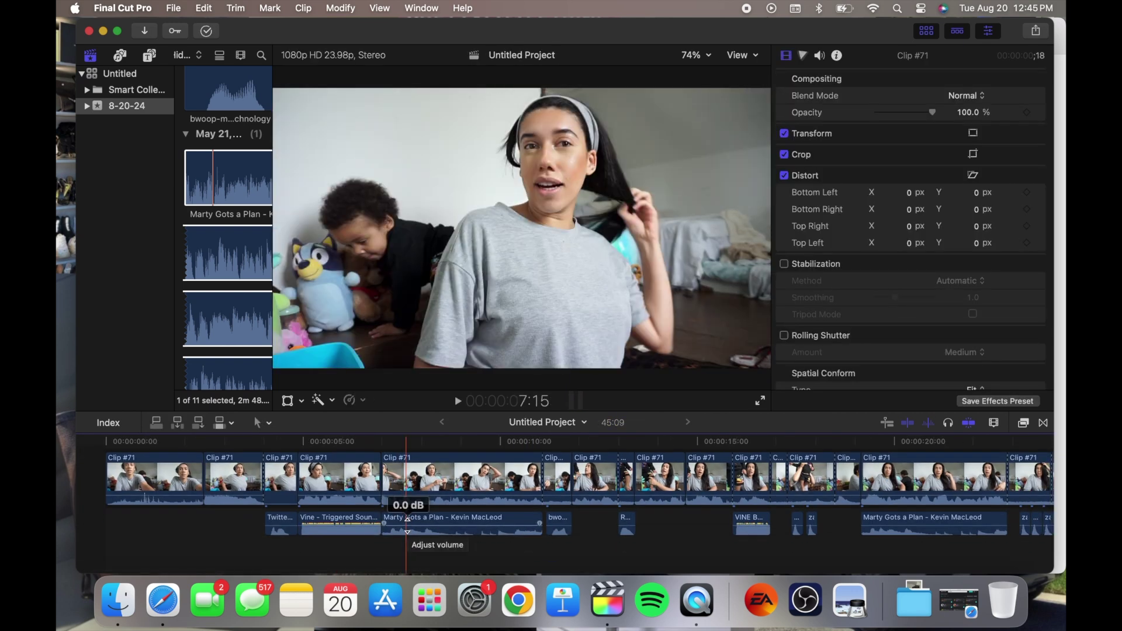
Play back the early part of the timeline with the first Marty Gots a Plan music section to review the edit.
{"action": "key", "text": "b"}
{"action": "key", "text": "space"}
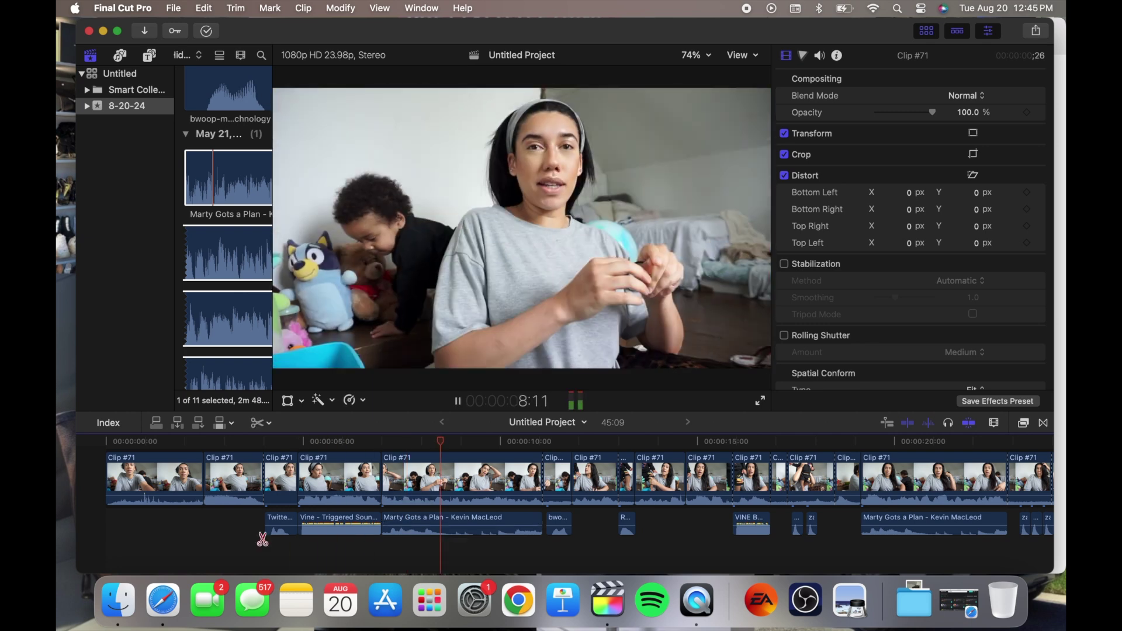